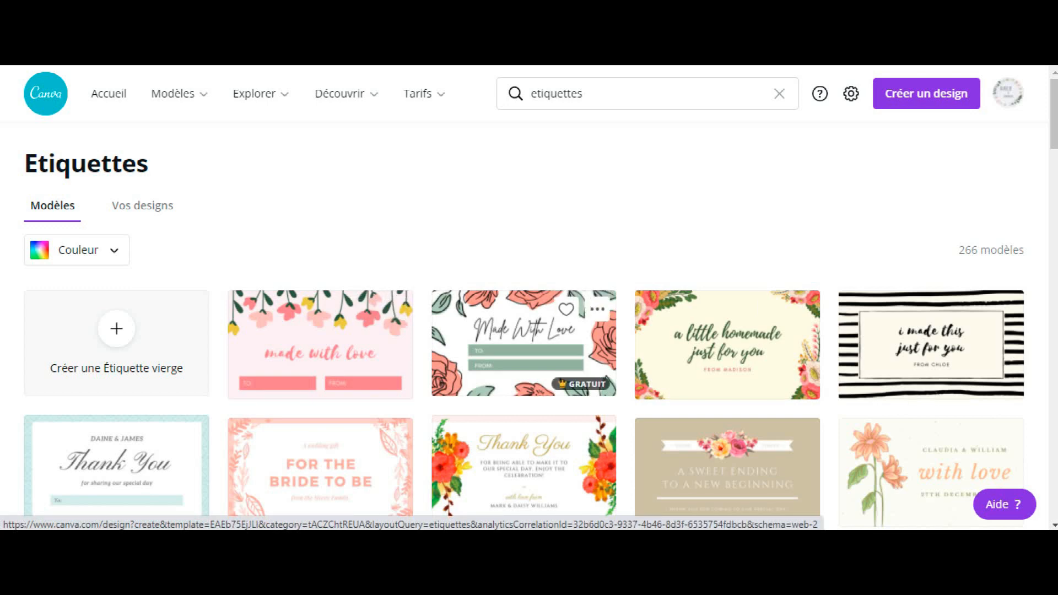
Step: Browse the label templates and open the floral "Hello my name is" name tag for editing
scroll(727, 358, down, 4)
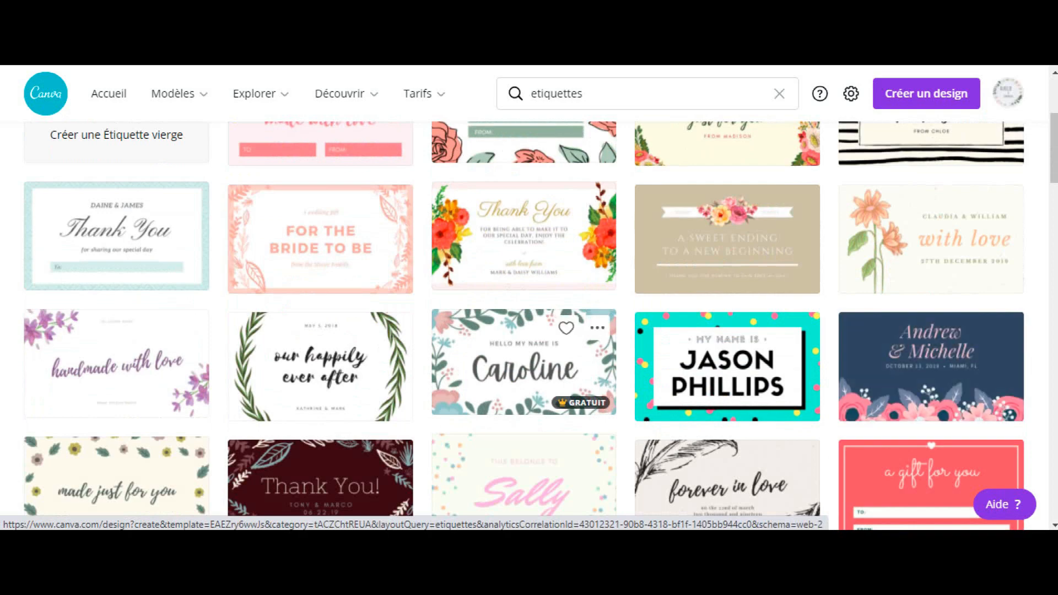
scroll(523, 362, down, 5)
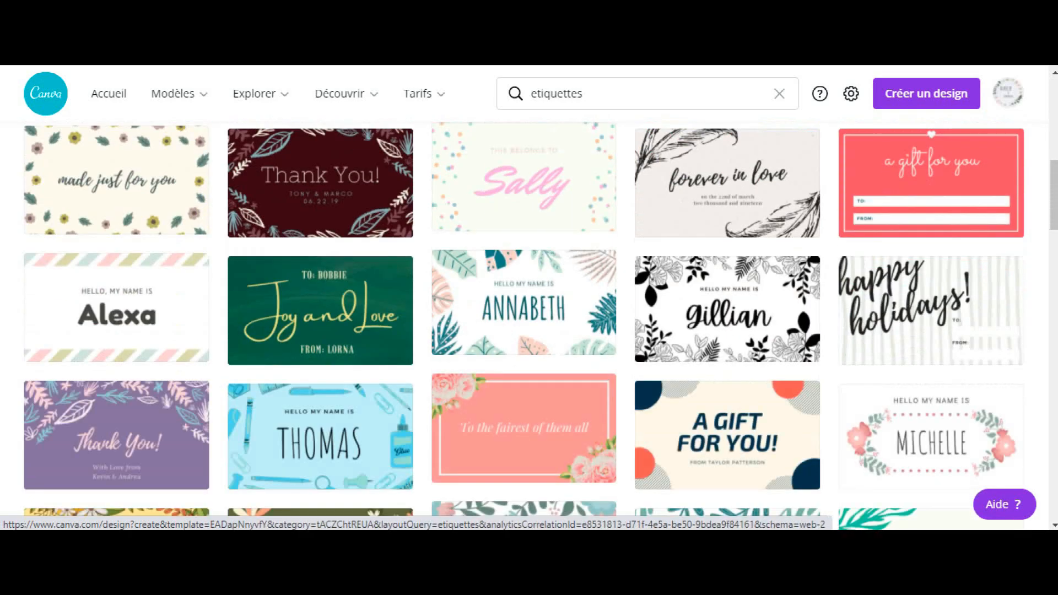
scroll(319, 331, up, 3)
scroll(523, 330, up, 2)
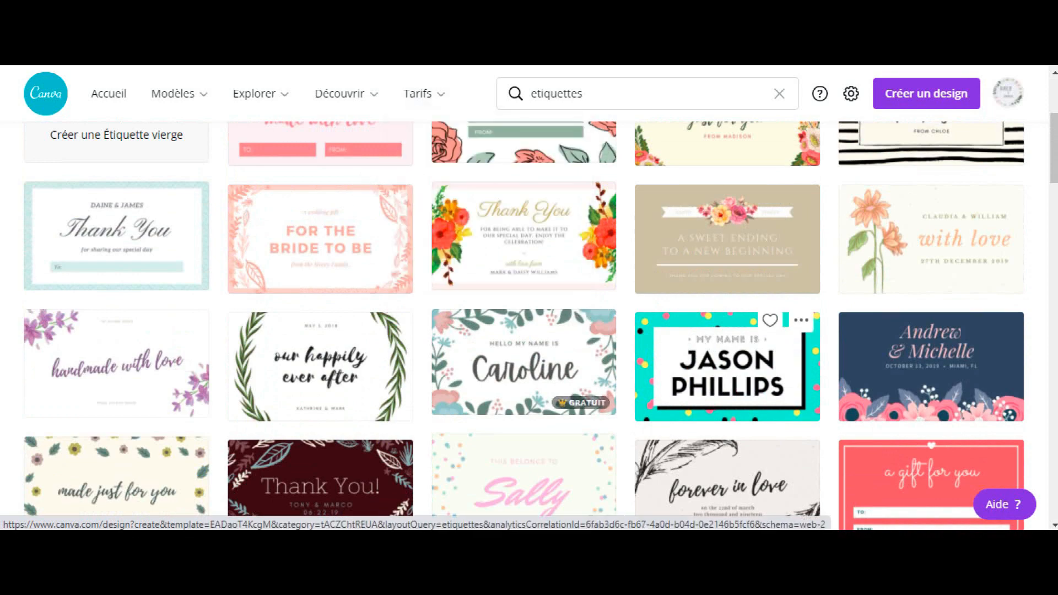
scroll(524, 325, up, 3)
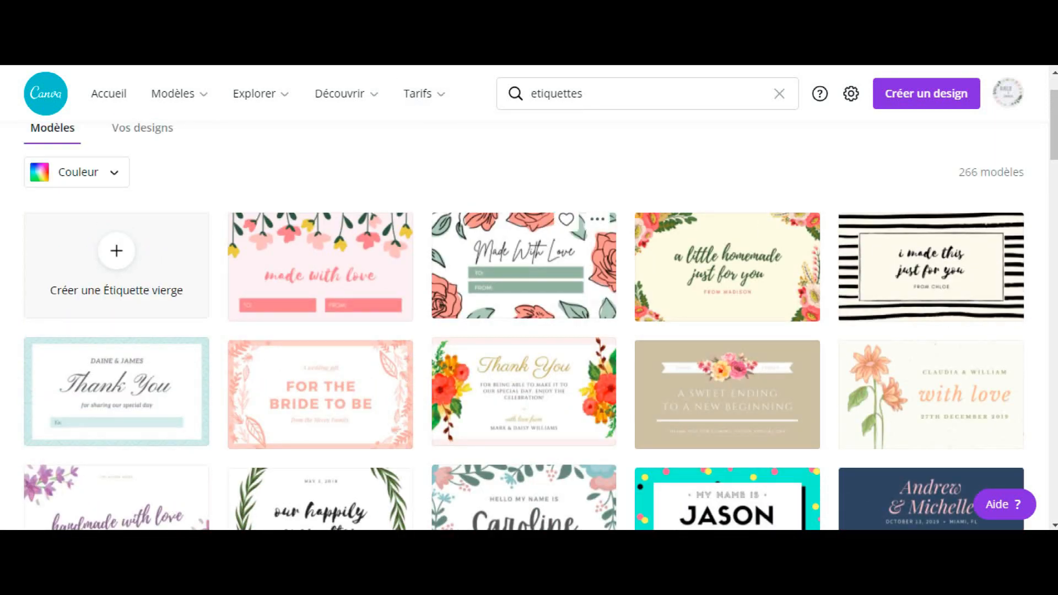
scroll(523, 220, down, 5)
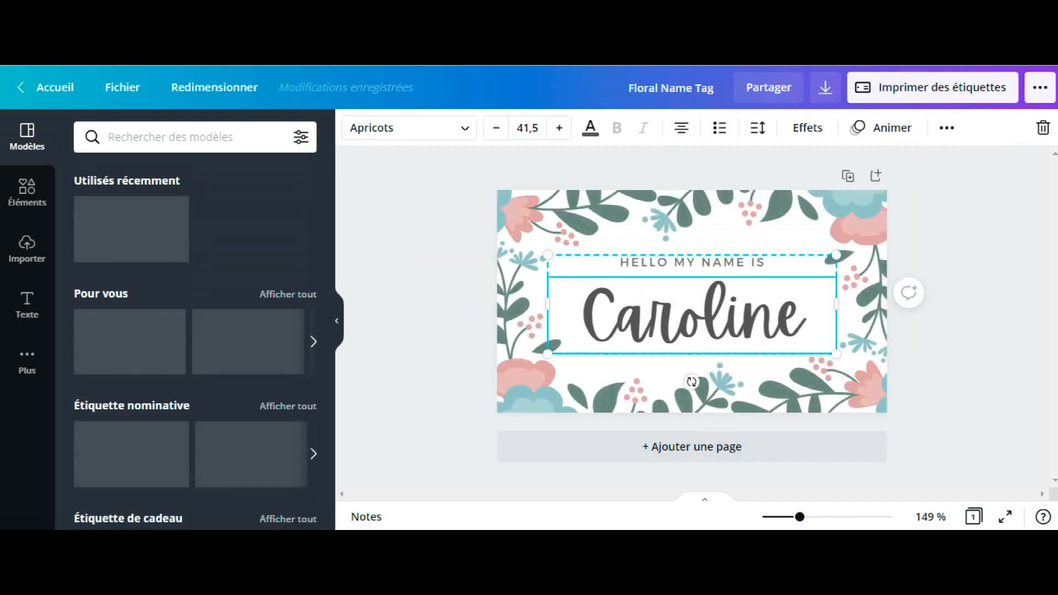
double_click(692, 313)
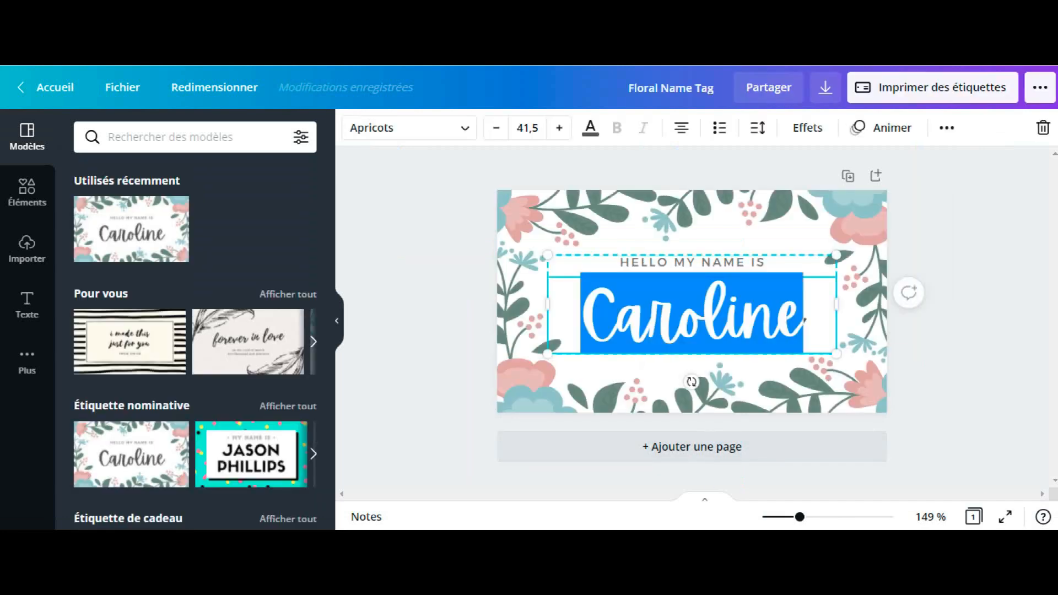
key(BackSpace)
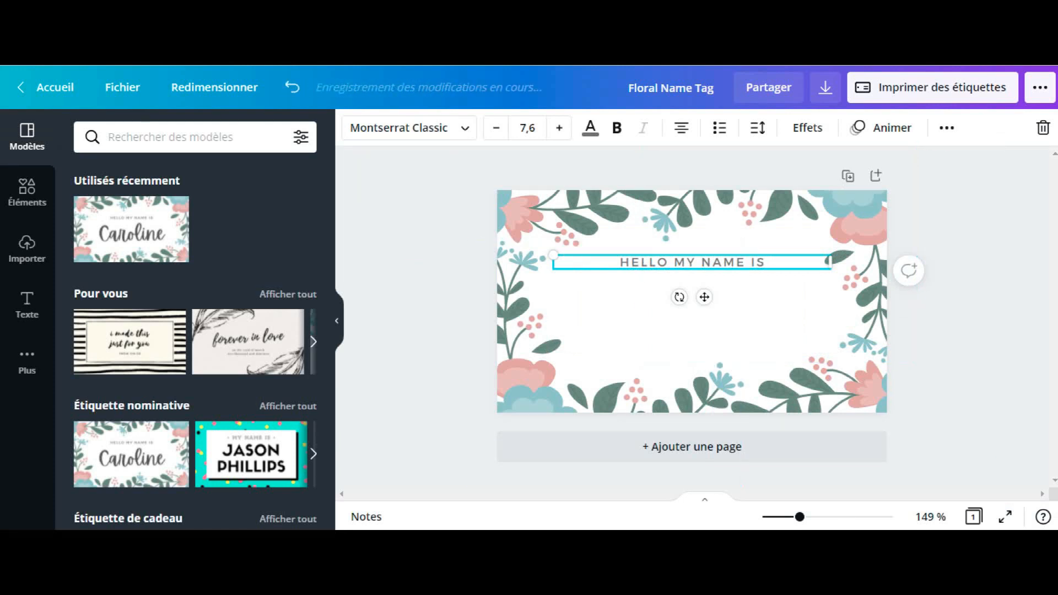
key(ctrl+z)
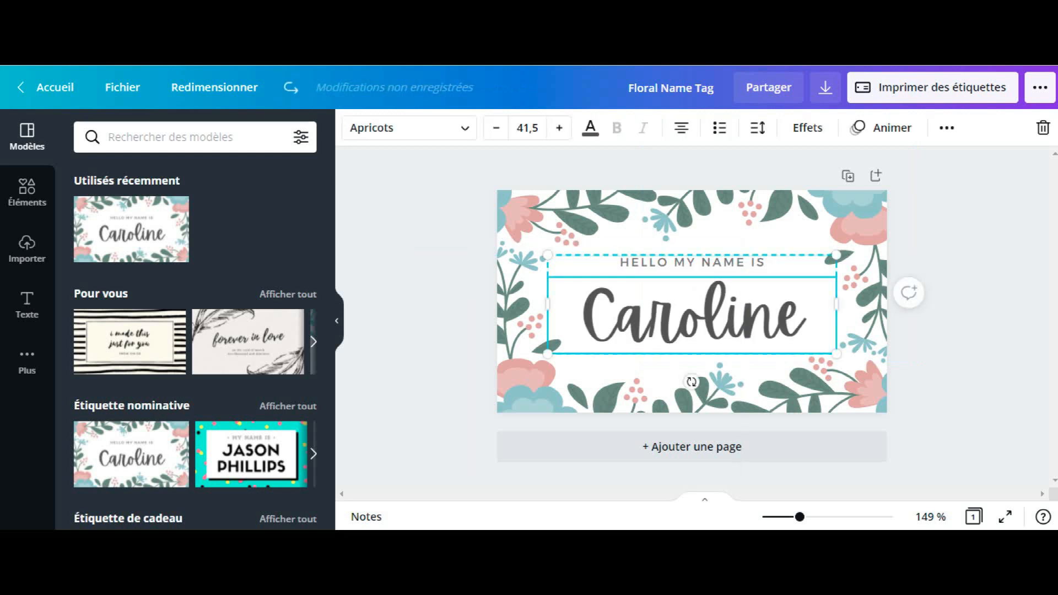
Step: Replace the large name on the tag with "Alimentation" and set its font size to 30
double_click(691, 314)
key(BackSpace)
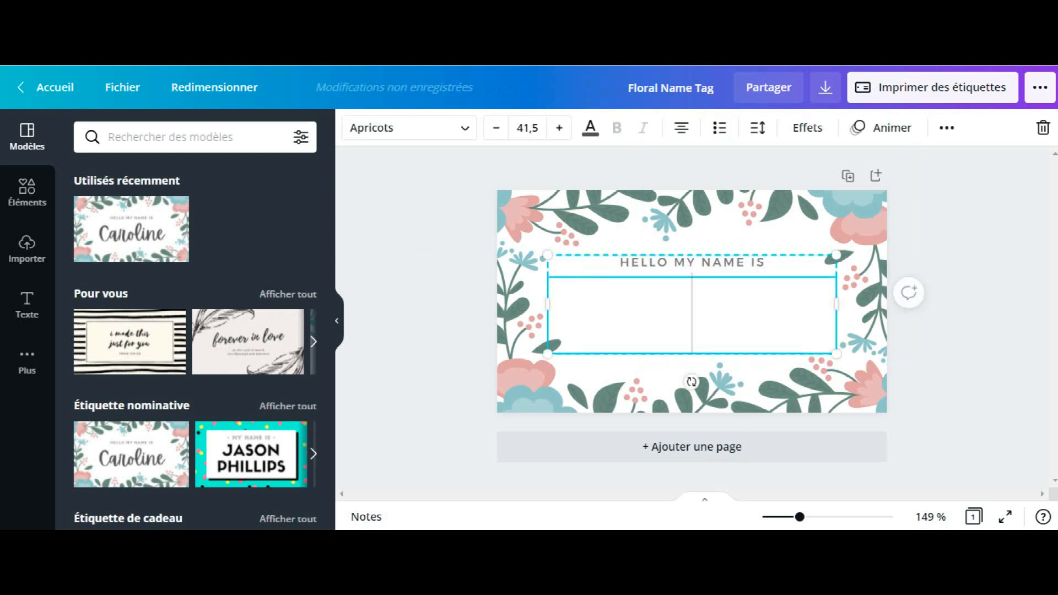
text(Ali)
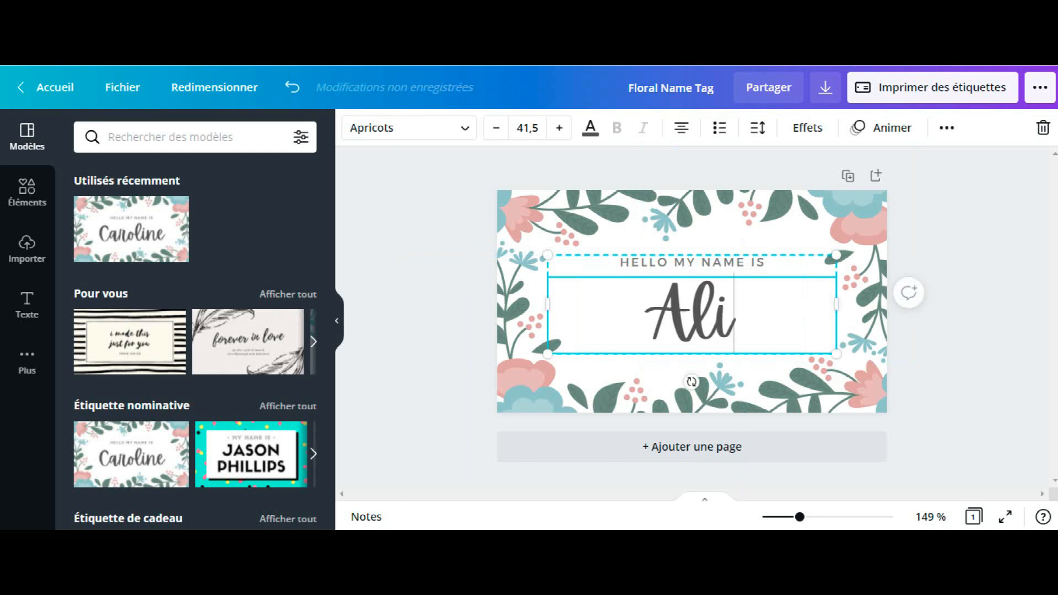
text(mentation)
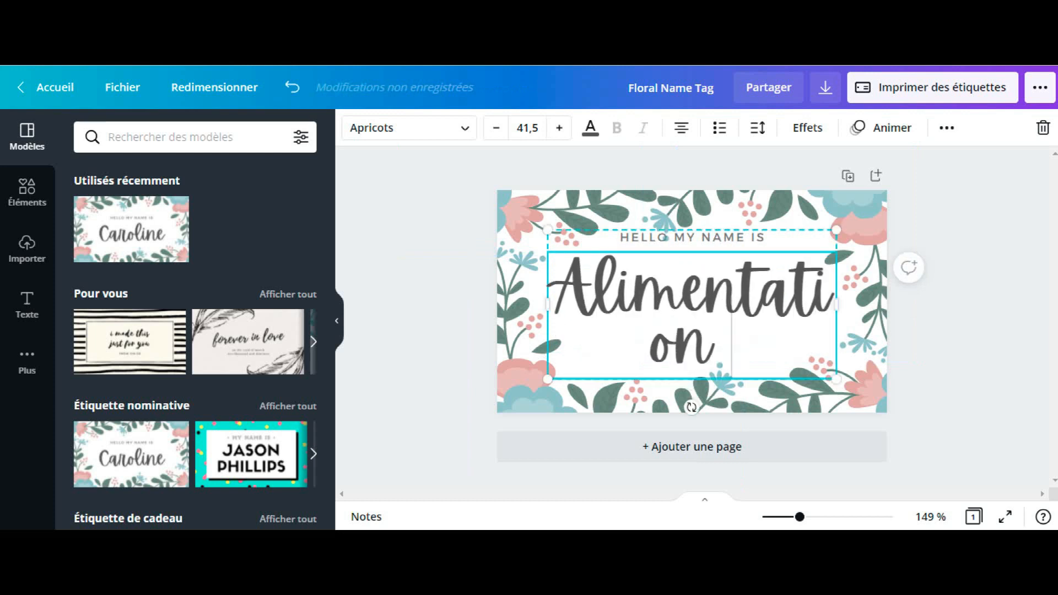
click(527, 127)
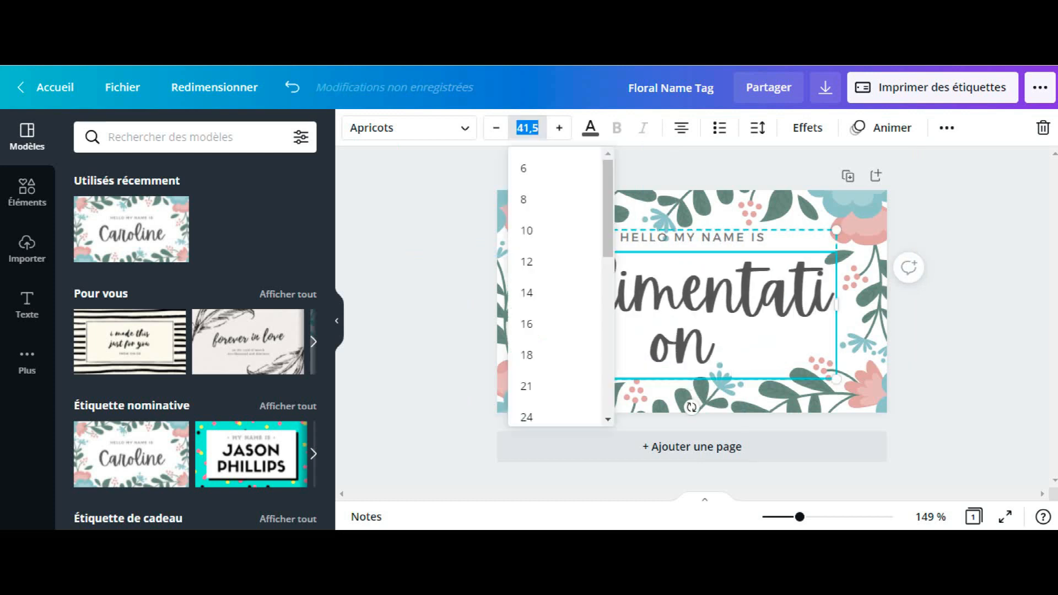
key(Return)
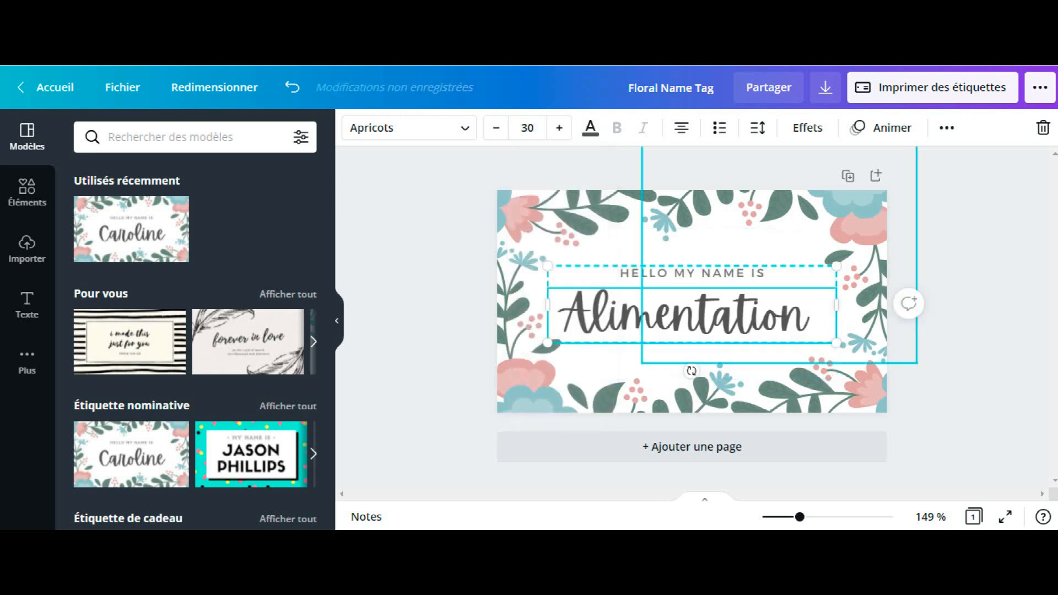
Step: Delete the "HELLO MY NAME IS" line and centre the remaining "Alimentation" text block on the label
click(691, 273)
double_click(692, 273)
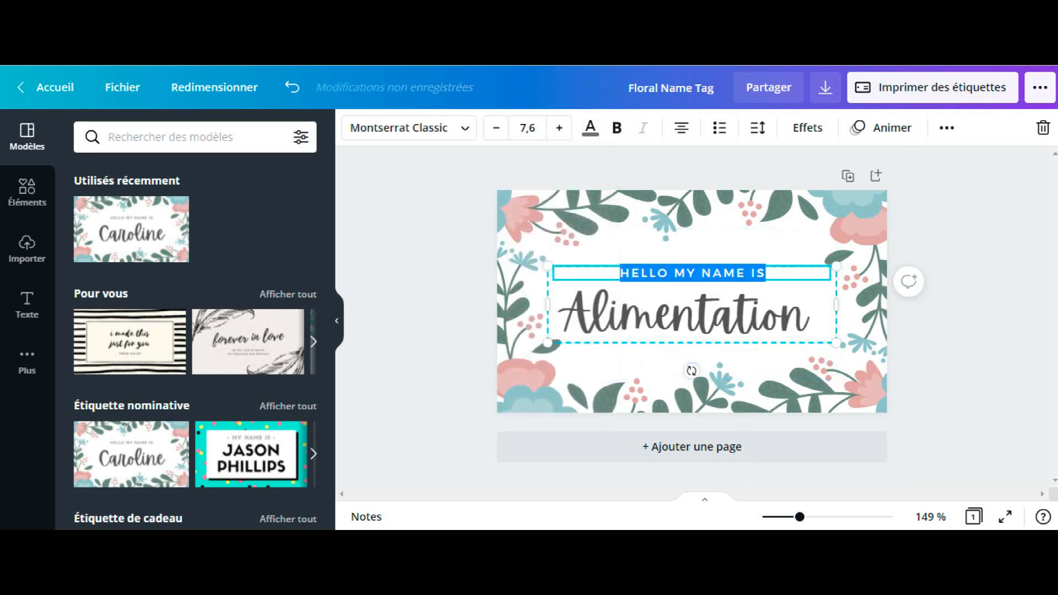
key(BackSpace)
drag(692, 314, 691, 311)
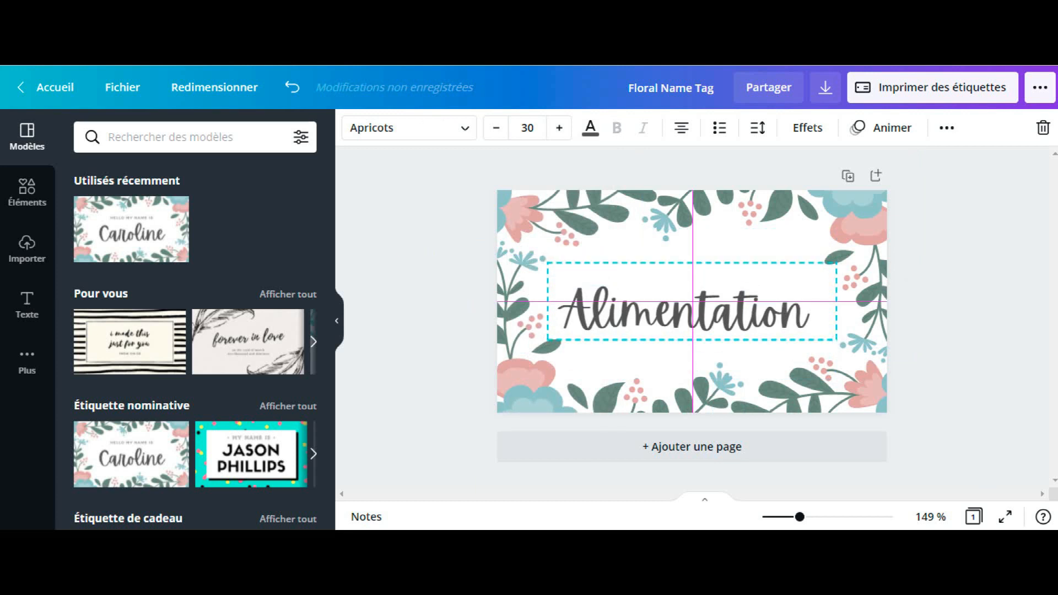
drag(692, 311, 691, 311)
click(953, 352)
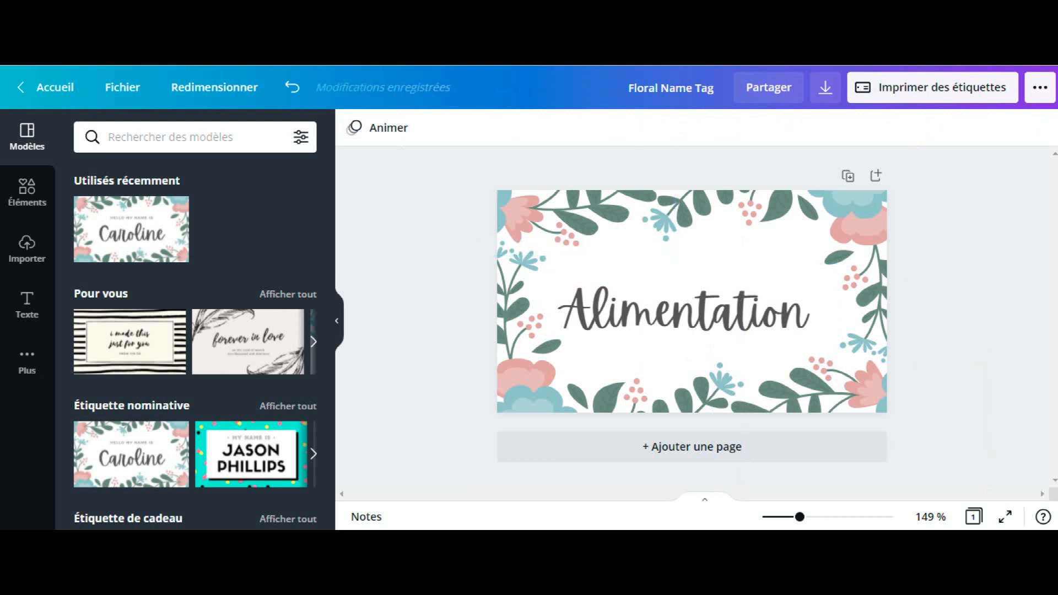
Step: View the label's custom dimensions in the resize options with both size rows in centimetres
click(215, 88)
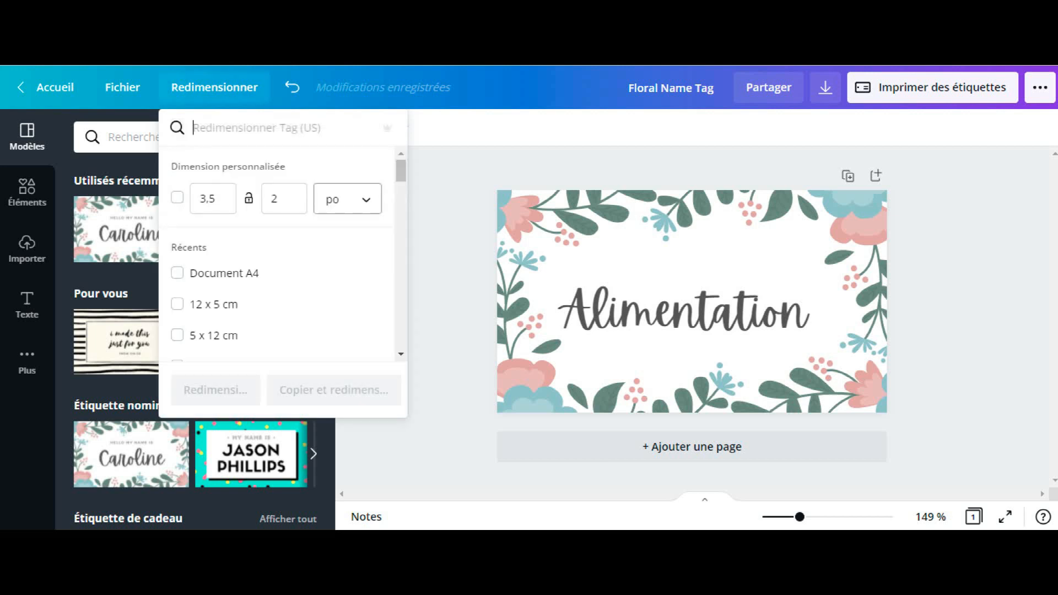
click(347, 199)
click(342, 262)
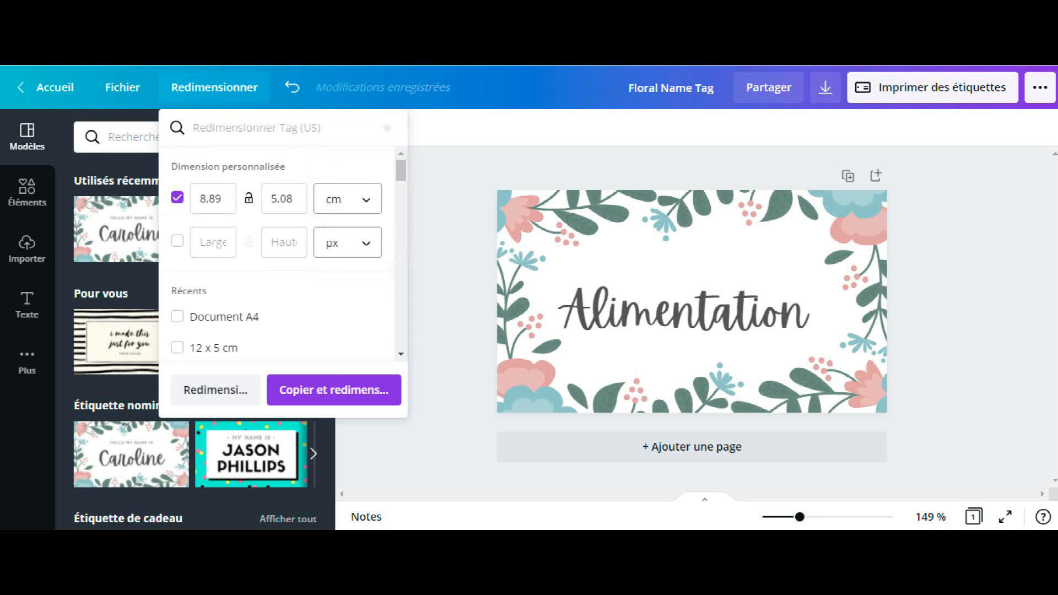
click(347, 242)
click(331, 336)
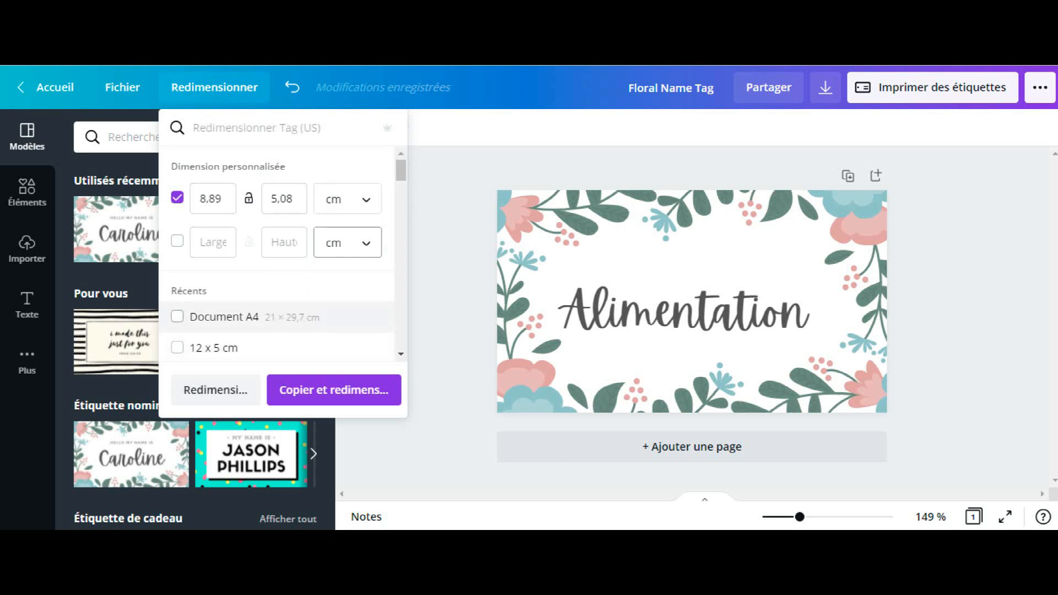
Step: Look through the recent and preset formats in the resize options, and close them without resizing the label
click(401, 354)
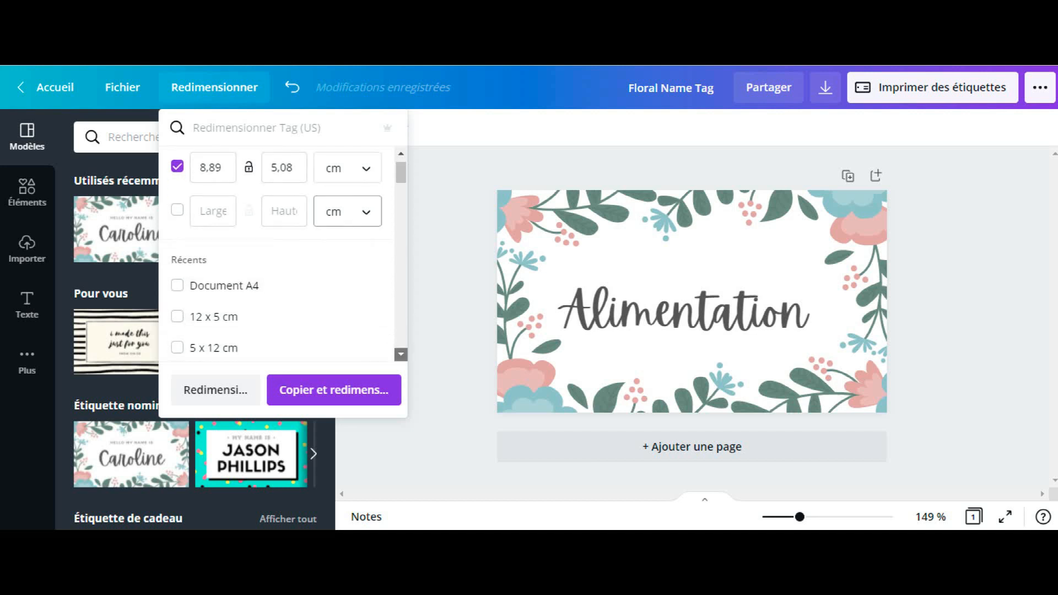
click(400, 354)
click(400, 354)
click(400, 354)
click(401, 354)
click(400, 354)
click(401, 354)
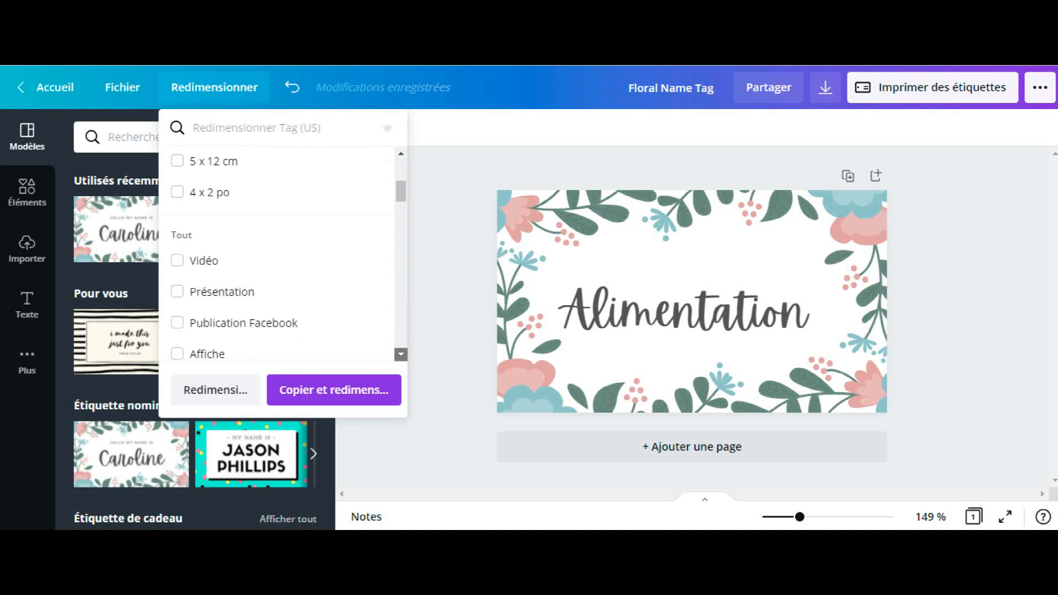
click(400, 354)
click(401, 354)
drag(400, 197, 401, 201)
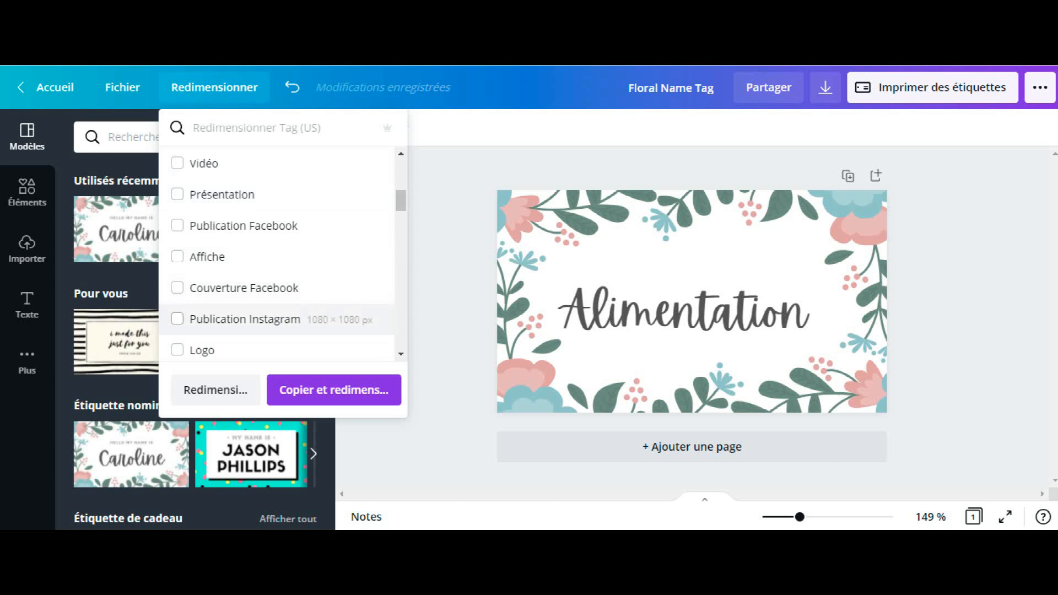
scroll(275, 256, down, 3)
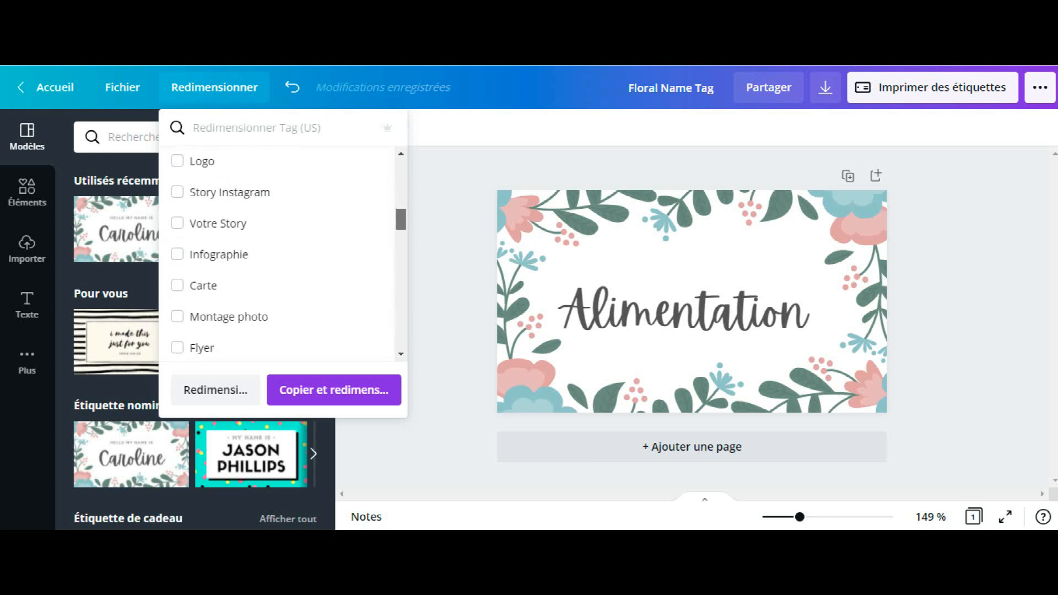
scroll(275, 255, down, 3)
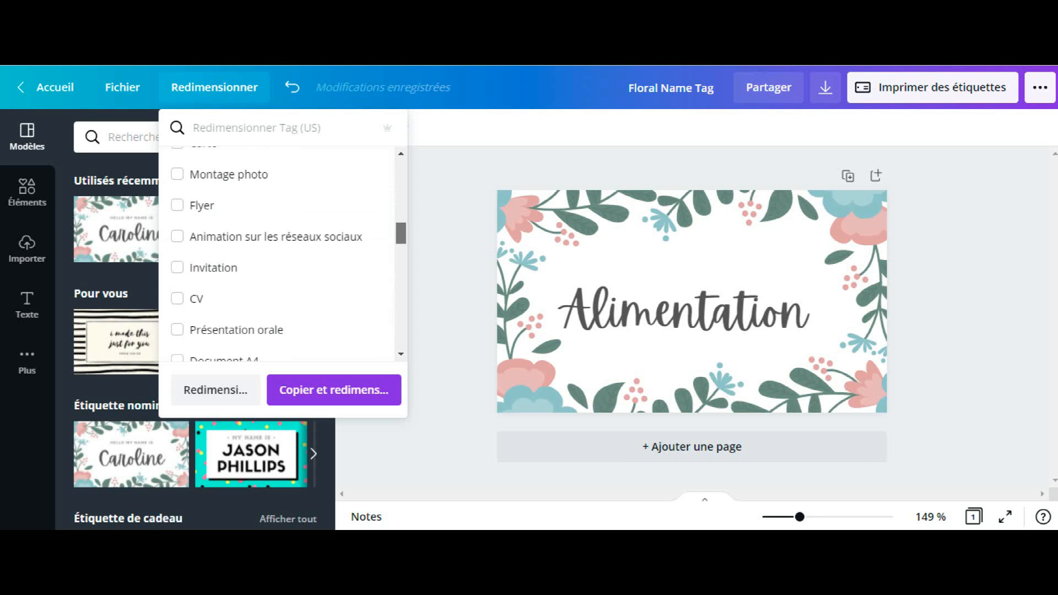
scroll(275, 255, down, 3)
scroll(276, 255, up, 2)
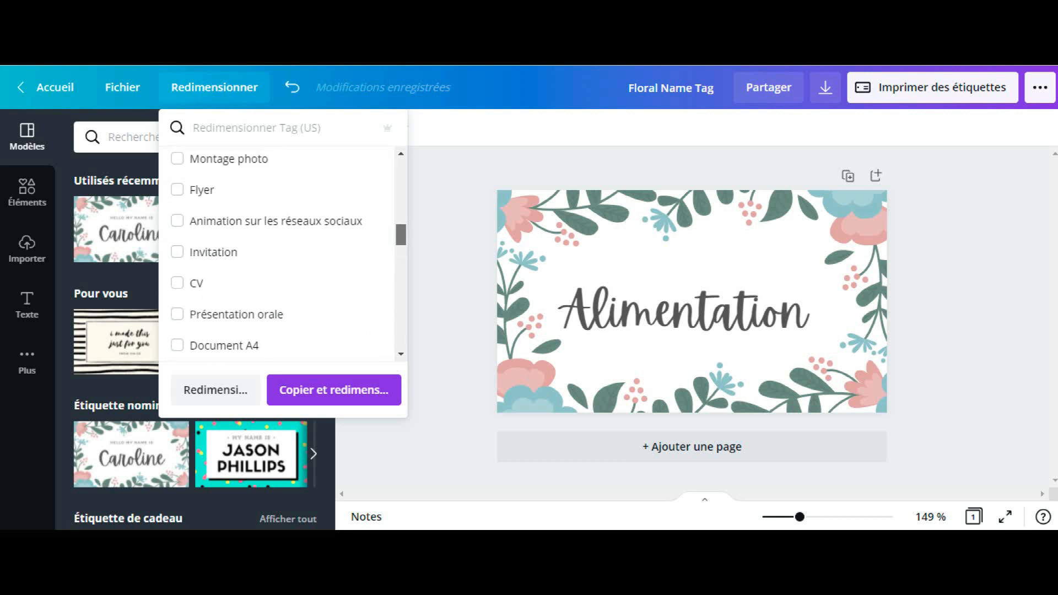
scroll(276, 255, up, 5)
click(452, 242)
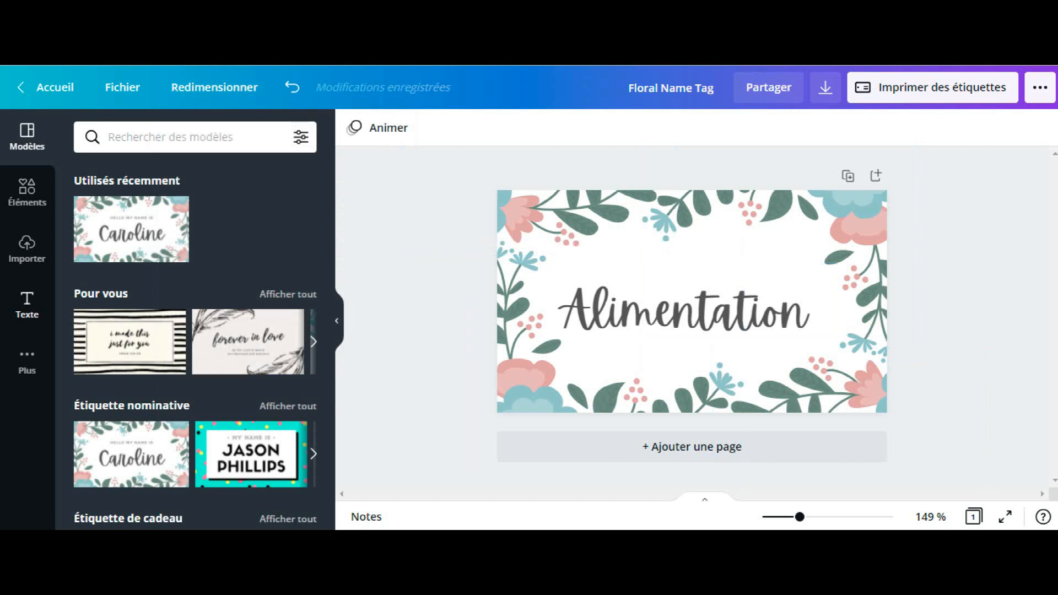
Step: Search the design elements for "alimentation"
click(27, 190)
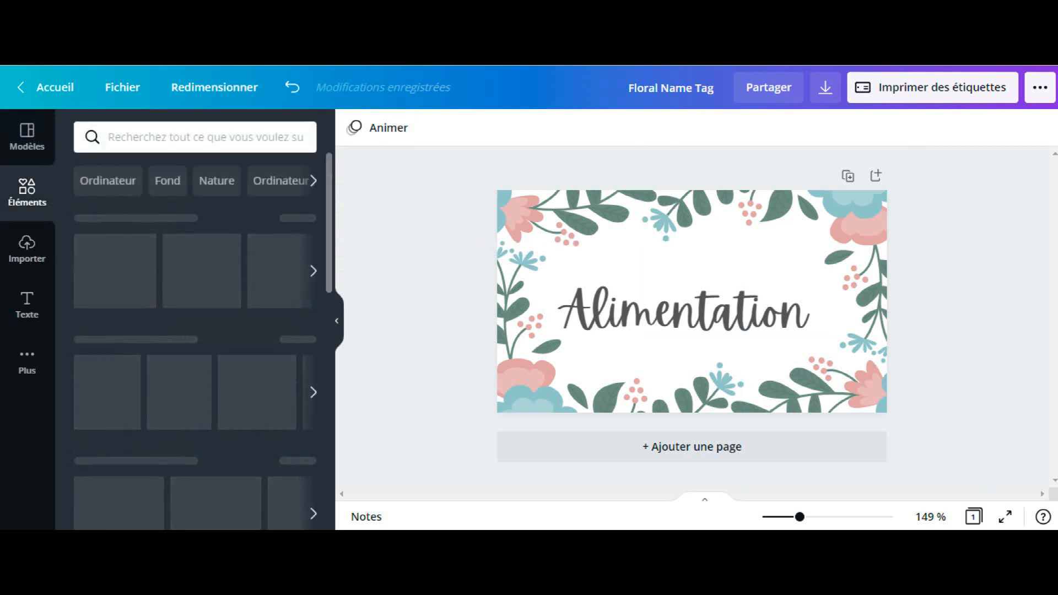
click(195, 137)
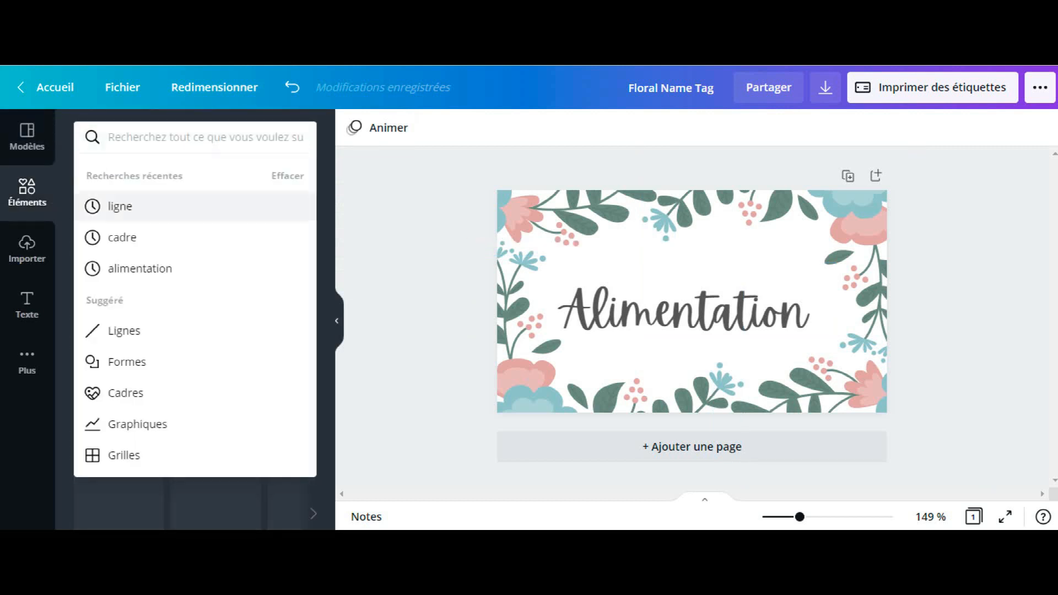
click(140, 268)
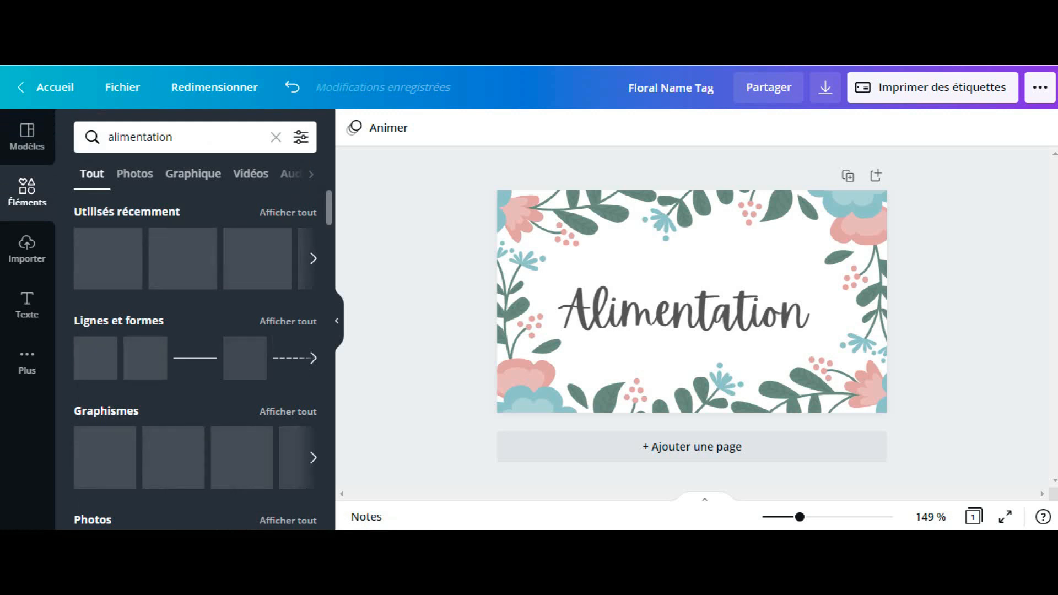
Step: Add the grey crossed fork and spoon graphic to the label and place it, reduced in size, above the end of "Alimentation"
scroll(196, 358, down, 3)
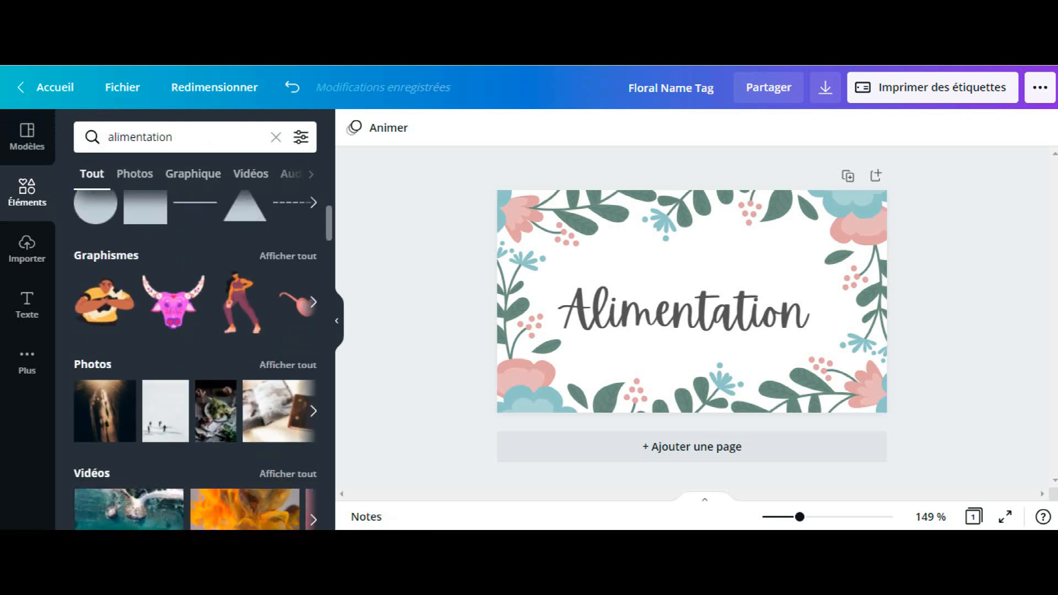
scroll(195, 358, down, 3)
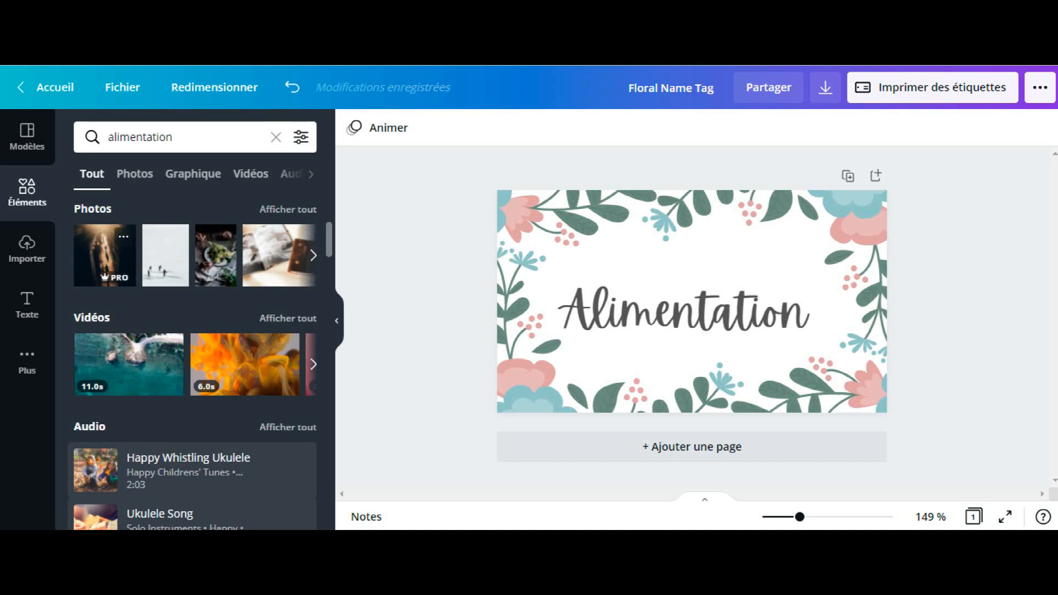
scroll(195, 358, down, 10)
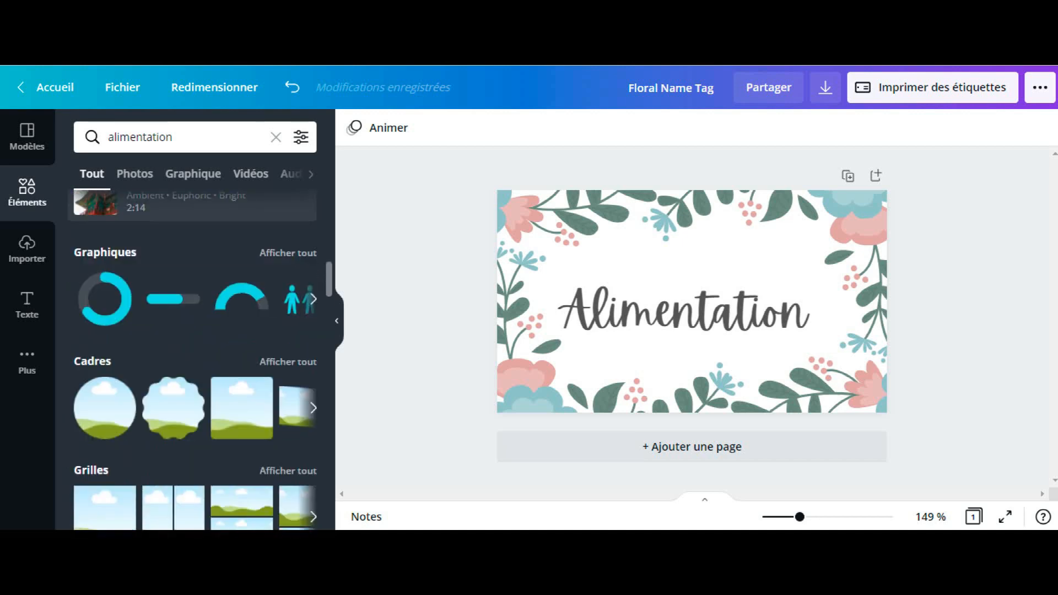
scroll(196, 245, down, 4)
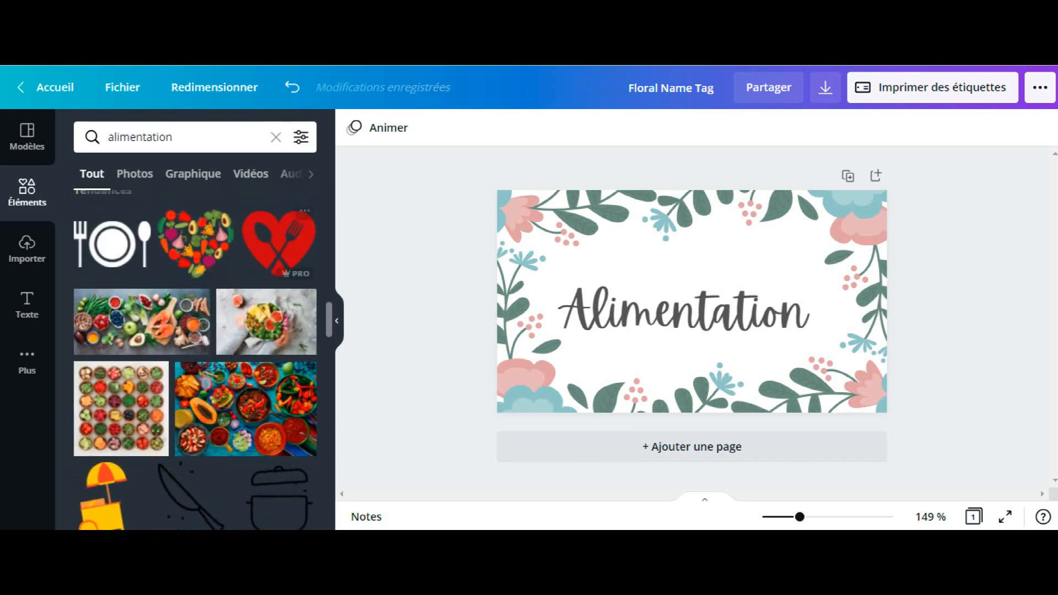
scroll(196, 342, down, 3)
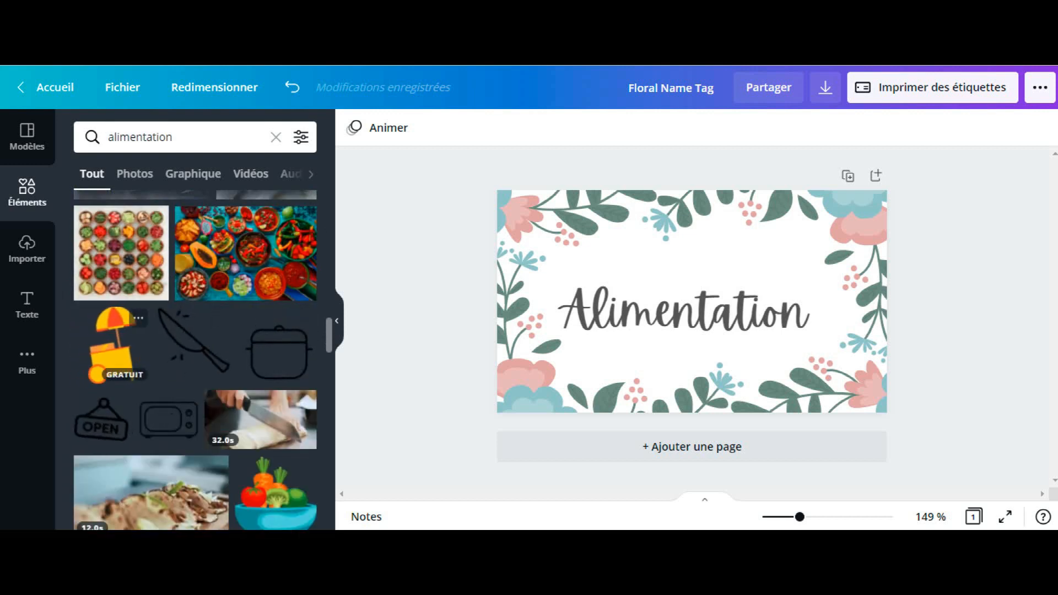
scroll(132, 342, down, 3)
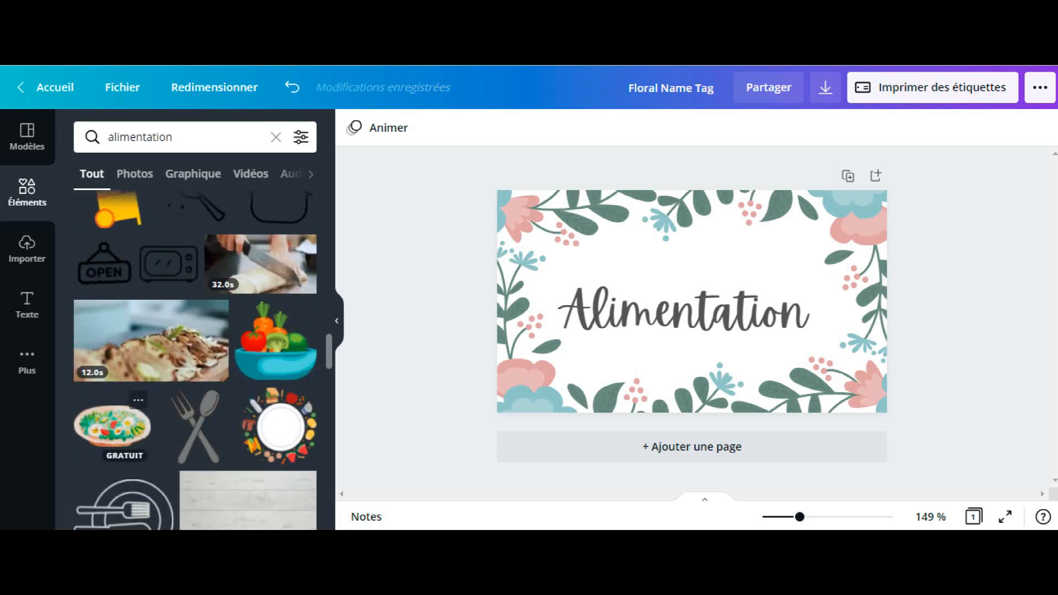
scroll(195, 358, down, 3)
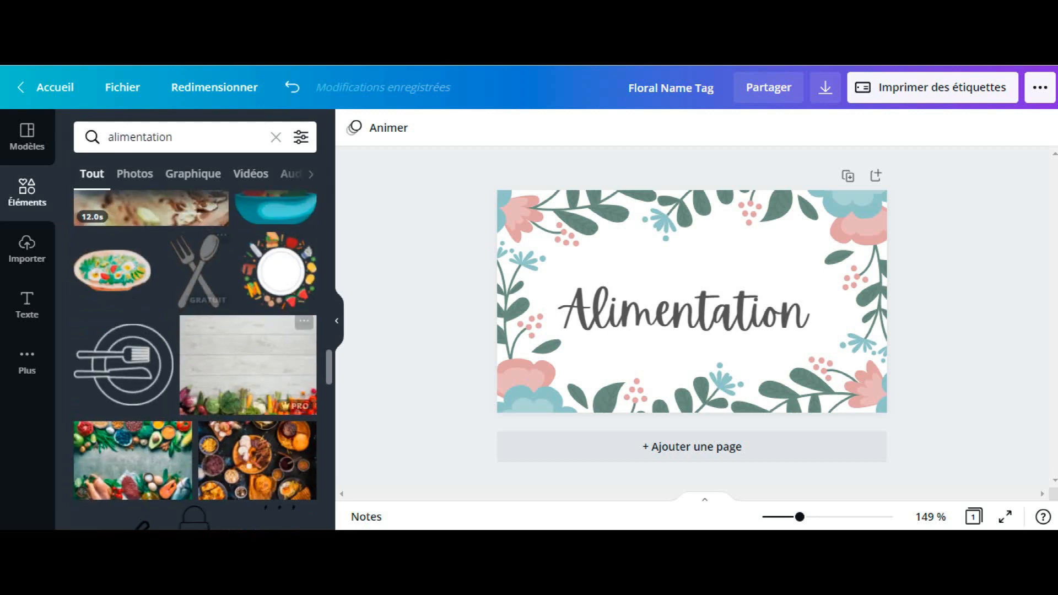
click(197, 271)
drag(197, 271, 680, 257)
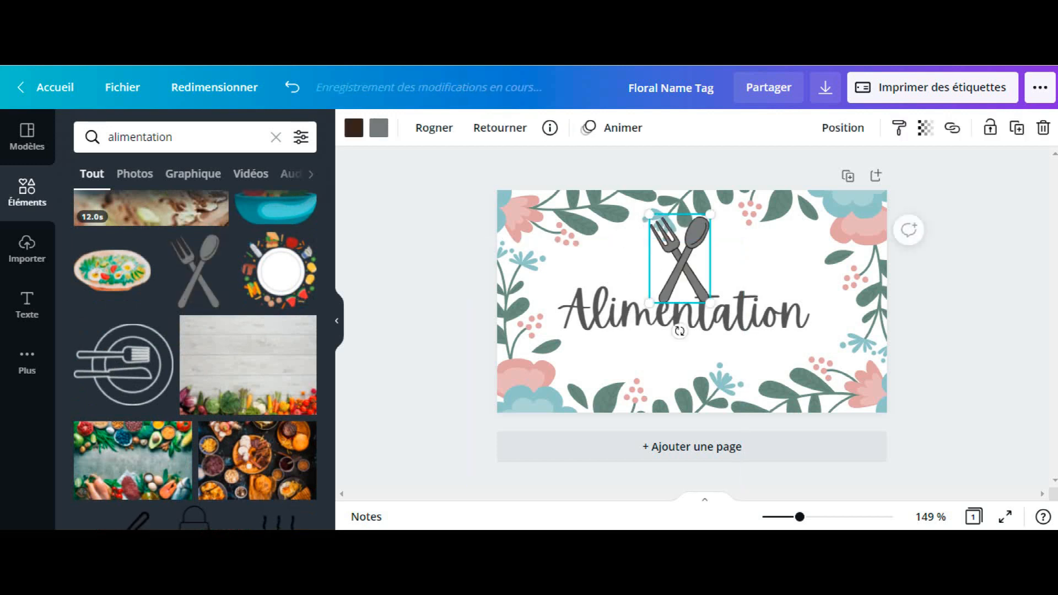
drag(649, 303, 767, 256)
Step: Recolour the fork and spoon graphic, replacing its dark brown with the document's pink and its grey with the document's green
click(353, 127)
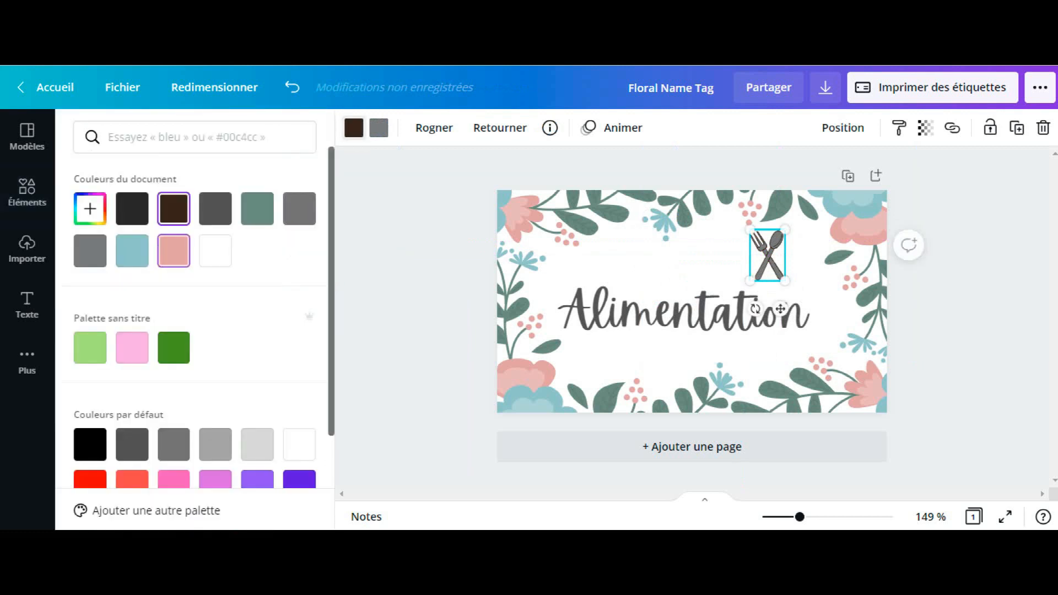
click(174, 251)
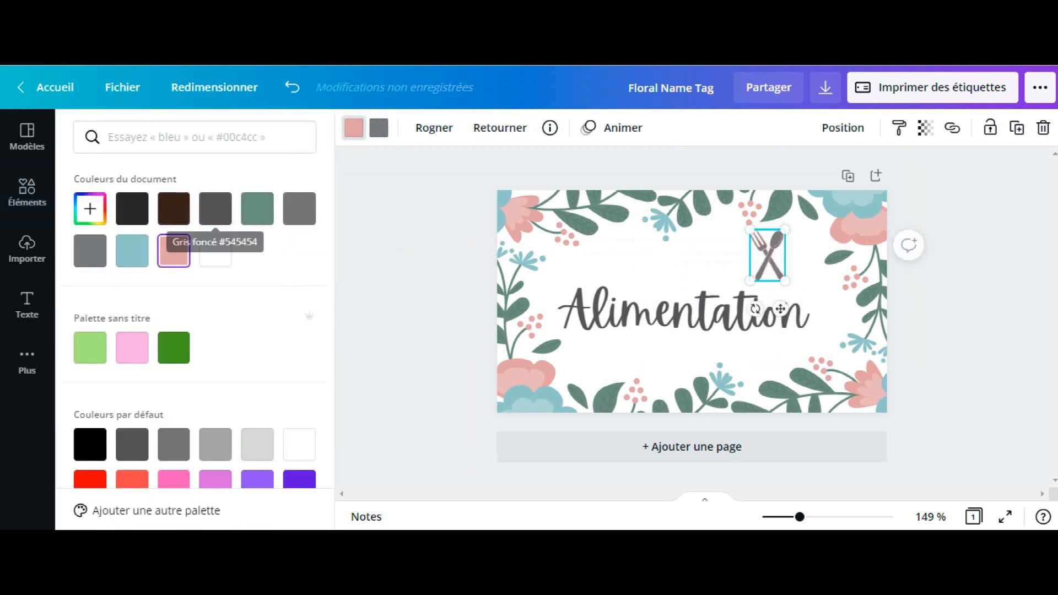
click(379, 127)
click(379, 128)
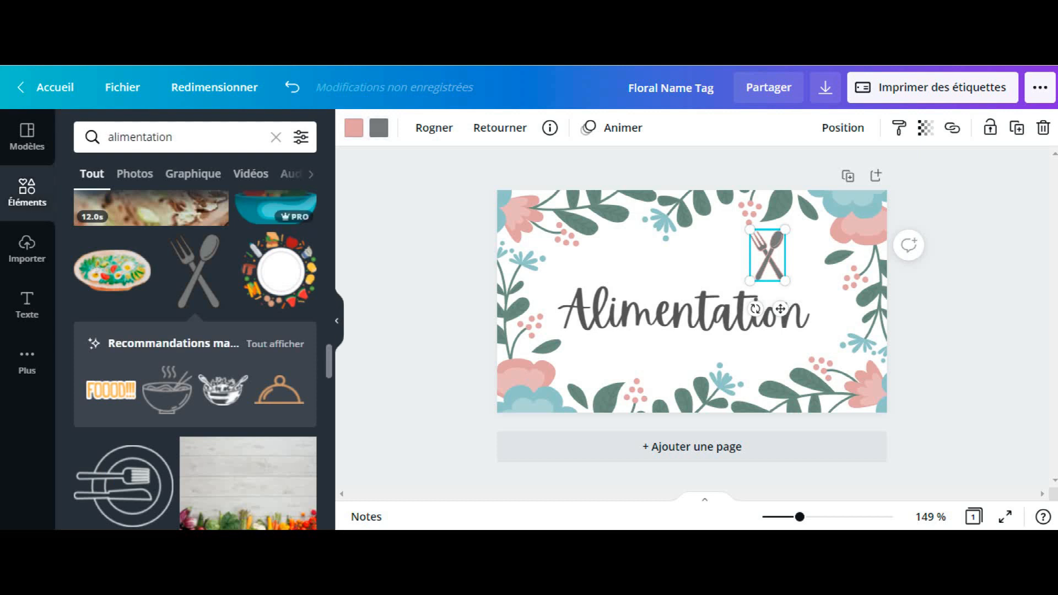
click(379, 128)
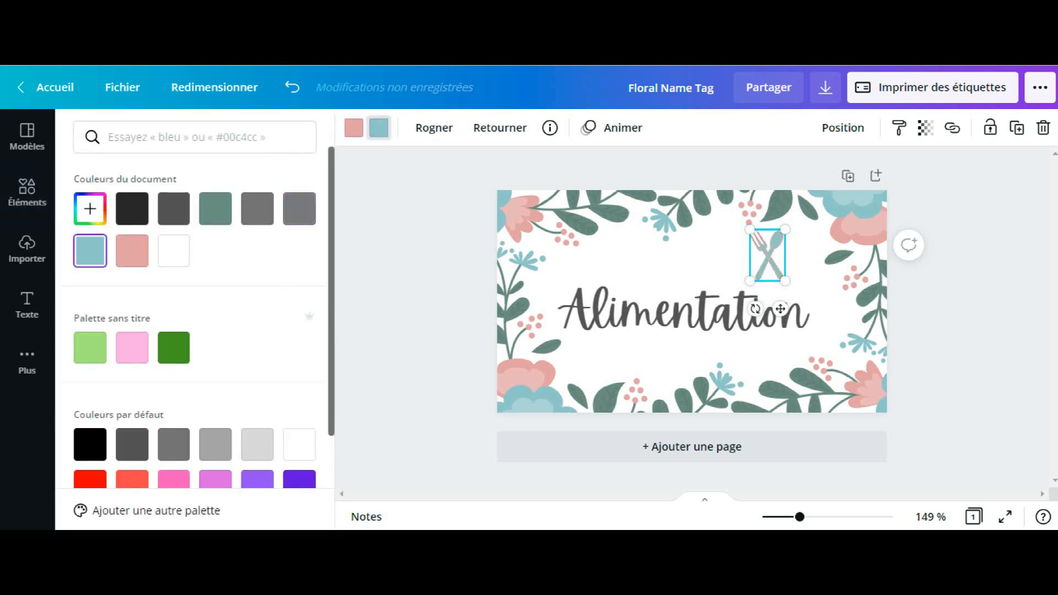
click(132, 208)
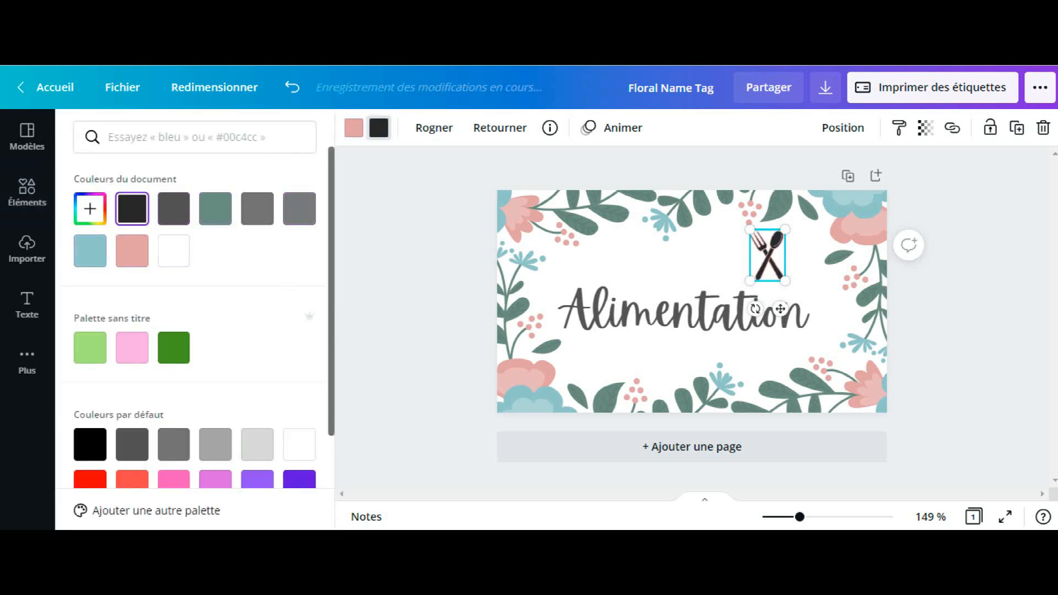
click(215, 208)
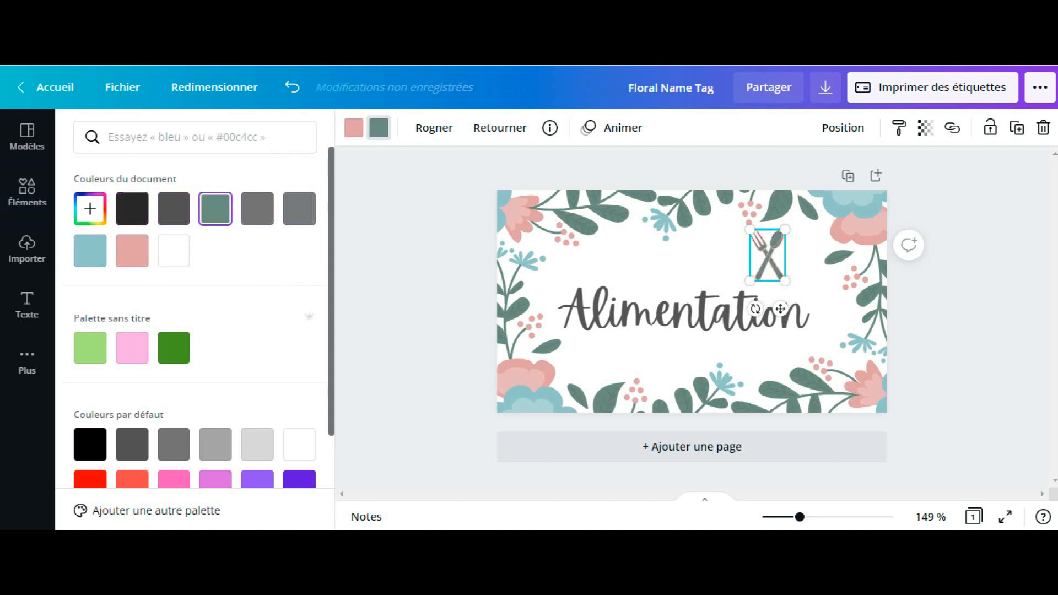
click(617, 368)
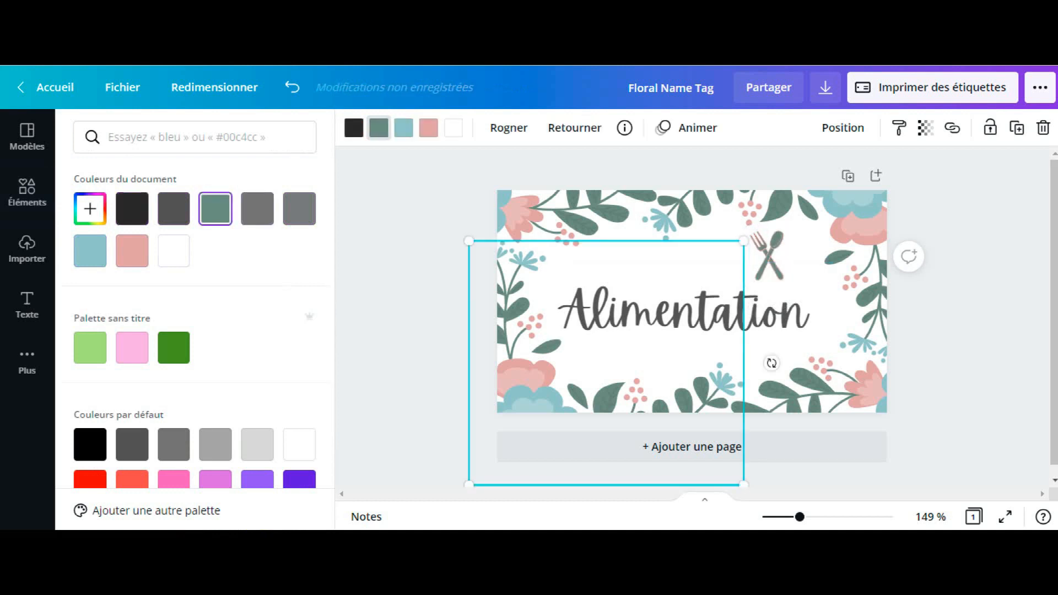
Step: View the imported images, then look through the available text styles and font combinations
click(36, 196)
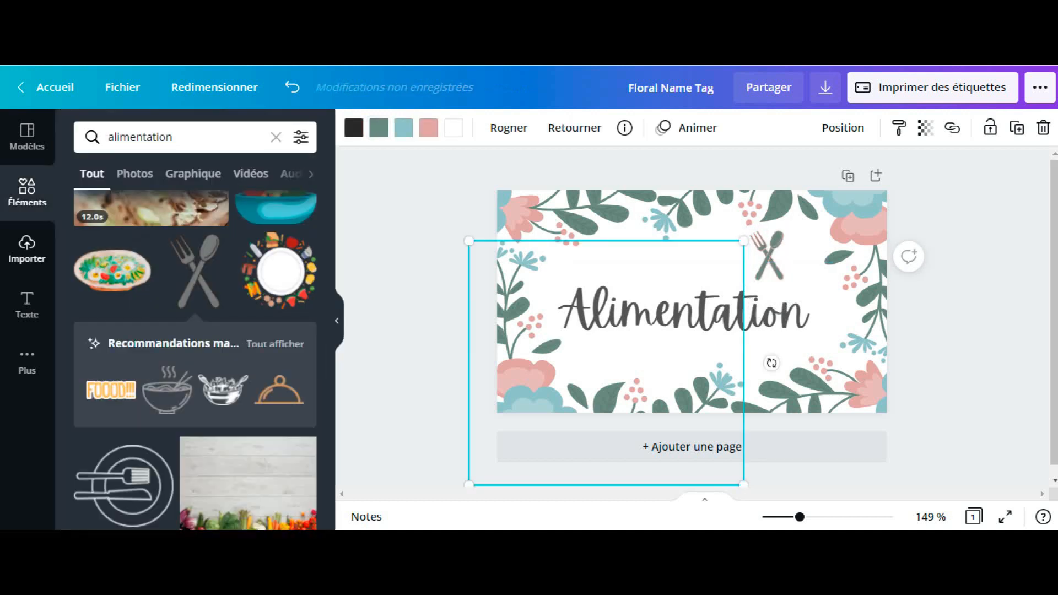
click(27, 249)
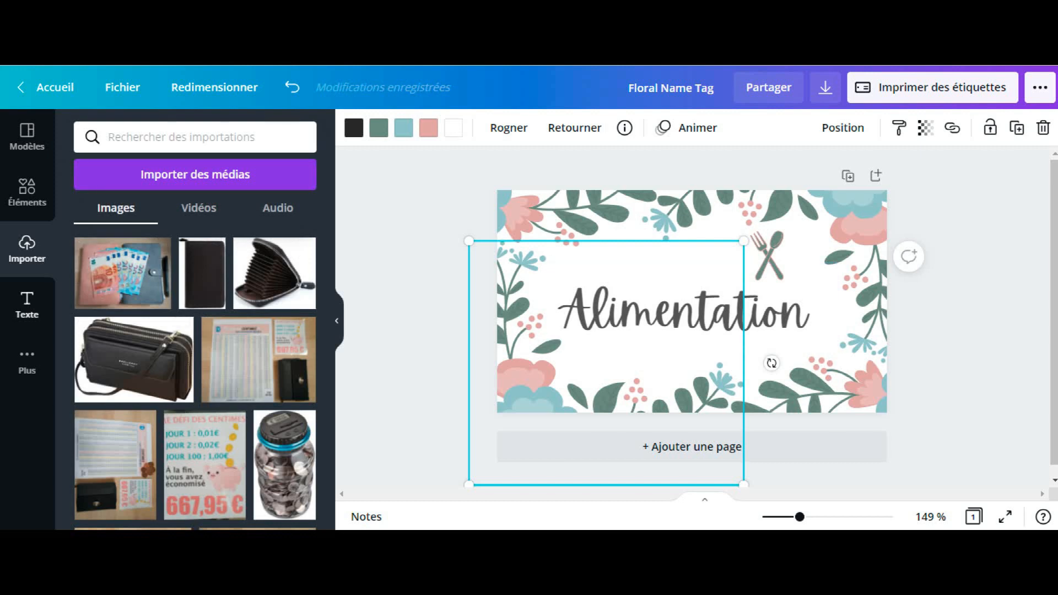
click(27, 305)
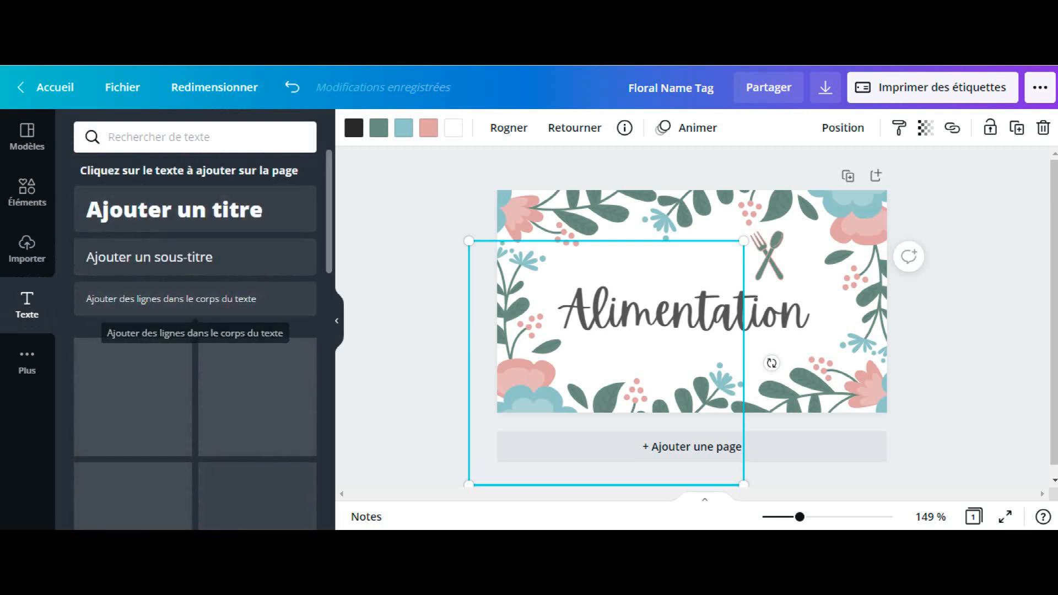
scroll(192, 325, down, 5)
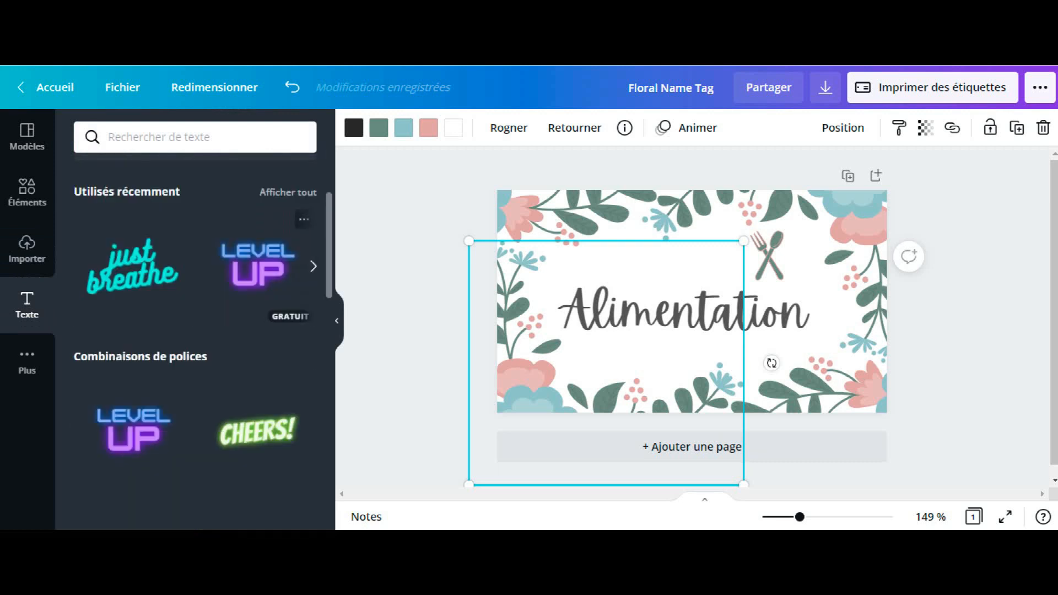
scroll(194, 262, up, 3)
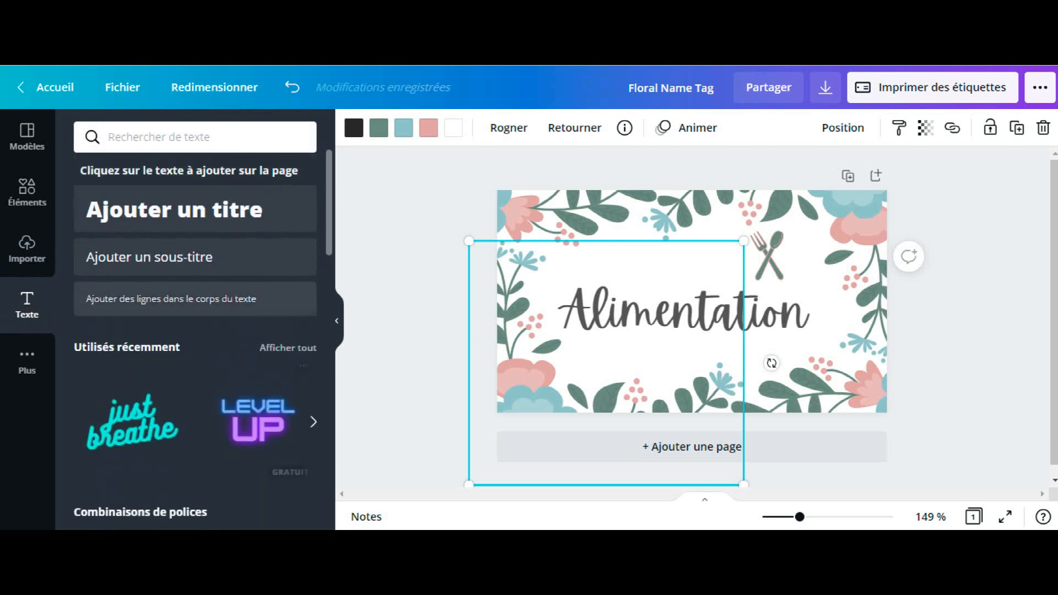
Step: Add a title text box to the label and look through the fonts available for it
click(194, 212)
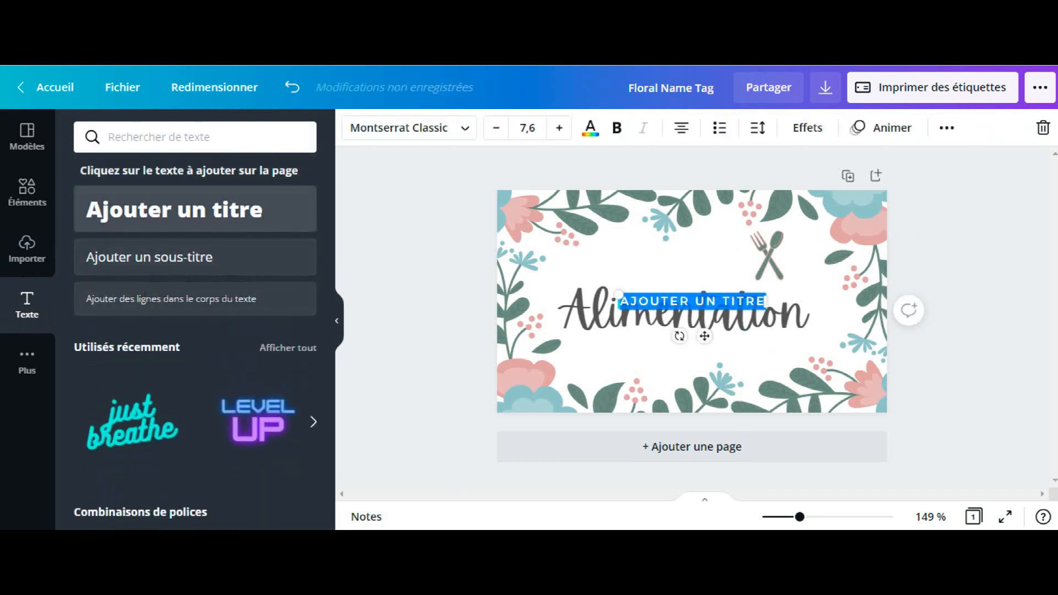
click(409, 128)
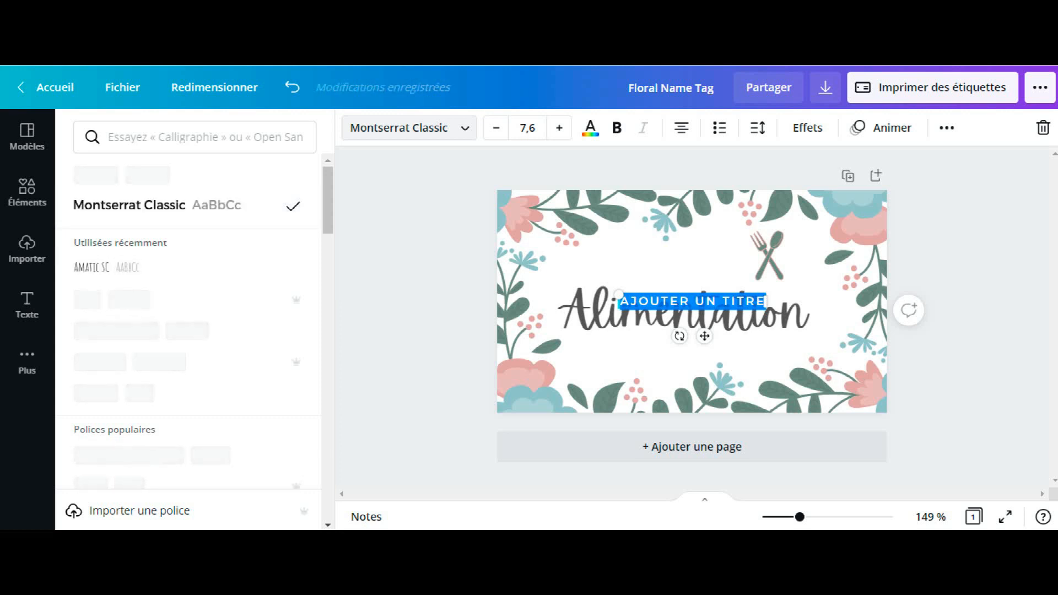
scroll(187, 308, down, 3)
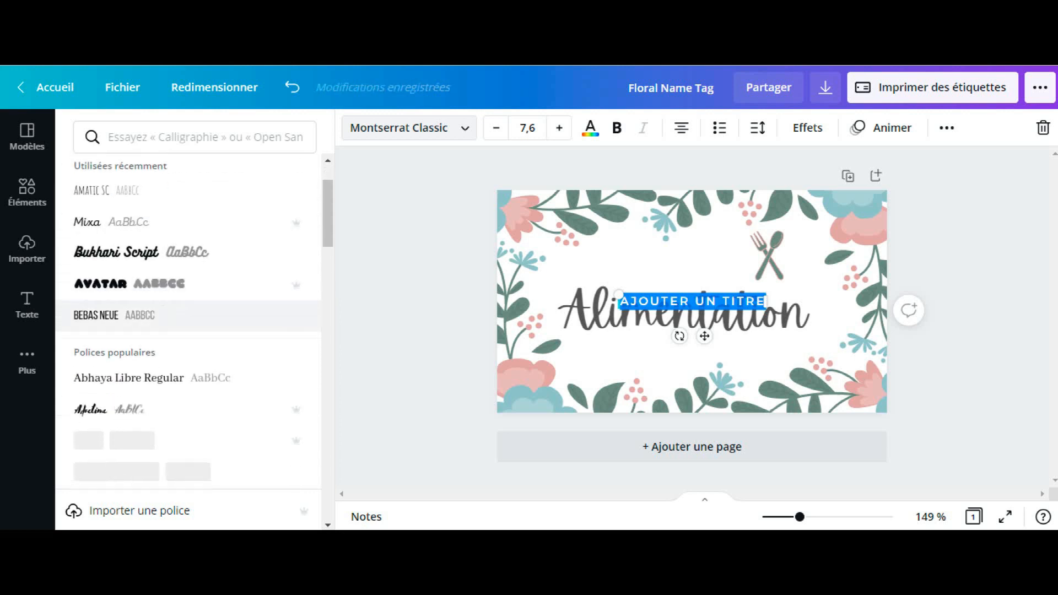
scroll(188, 300, down, 3)
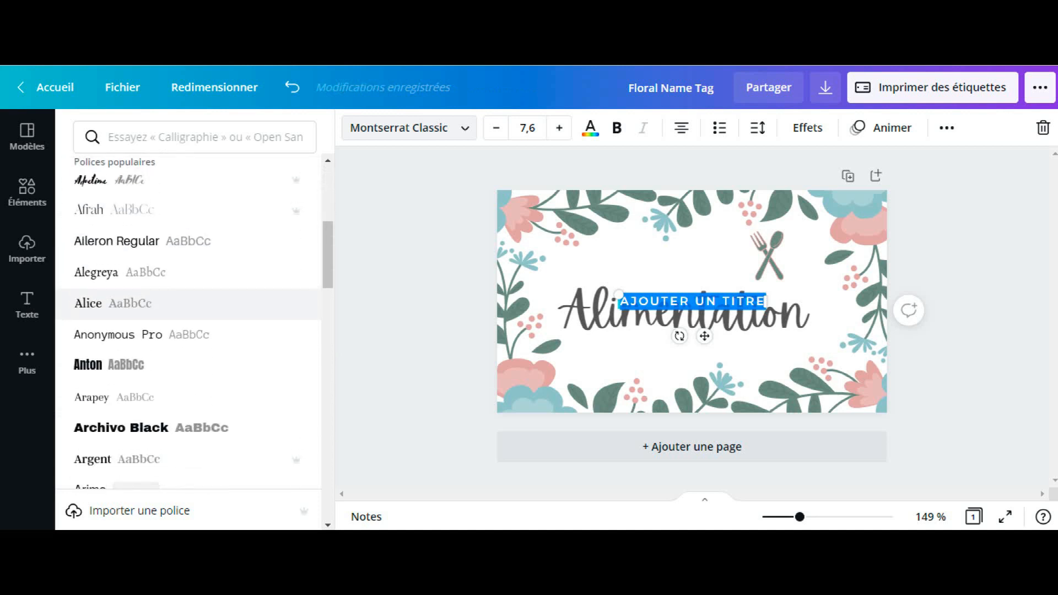
scroll(187, 300, up, 6)
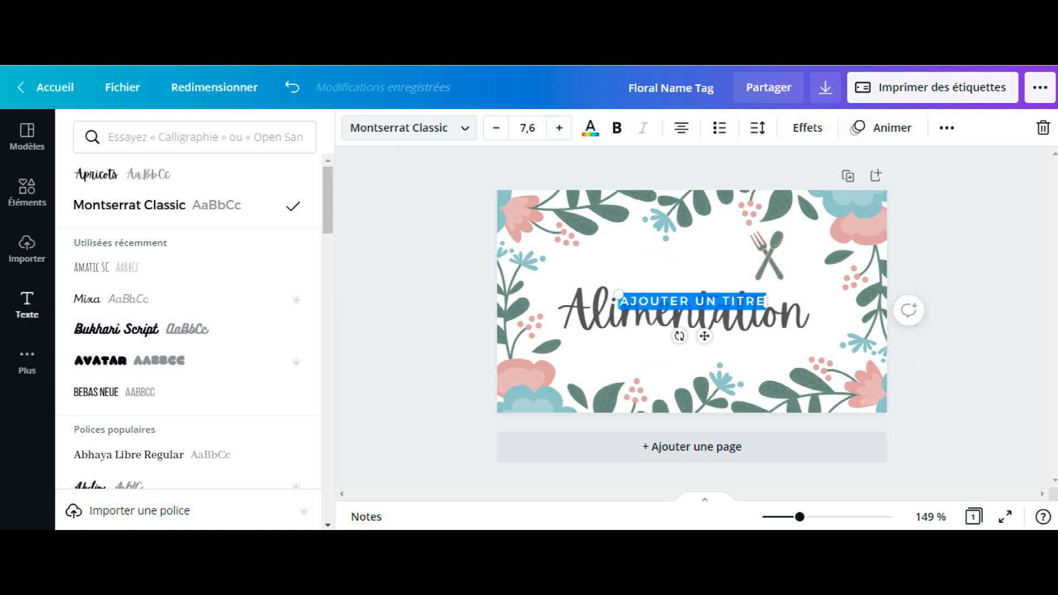
Step: View the additional Canva apps and delete the "Ajouter un titre" text box from the label
click(27, 360)
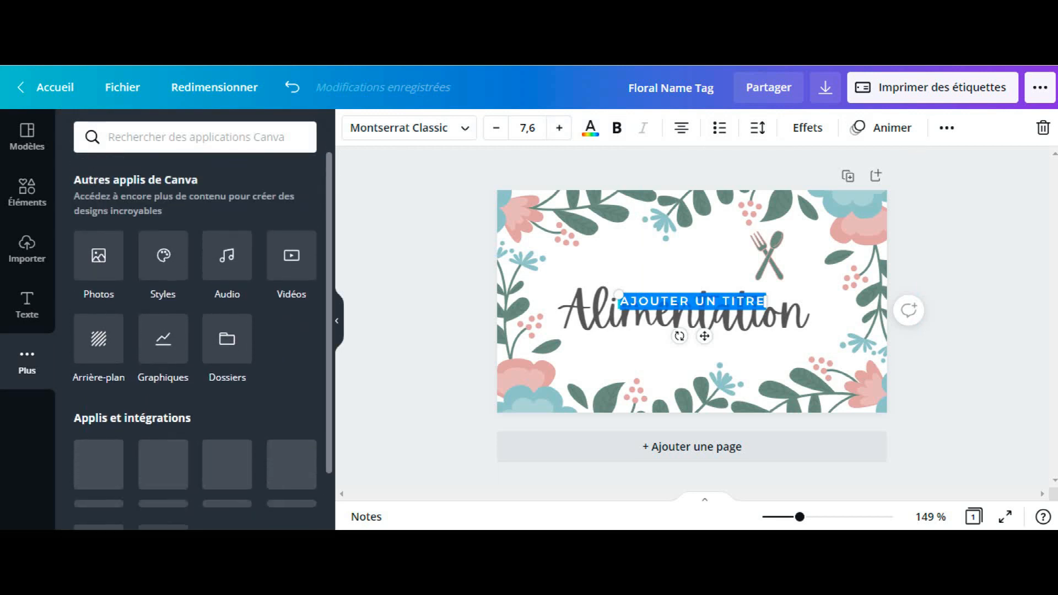
click(27, 192)
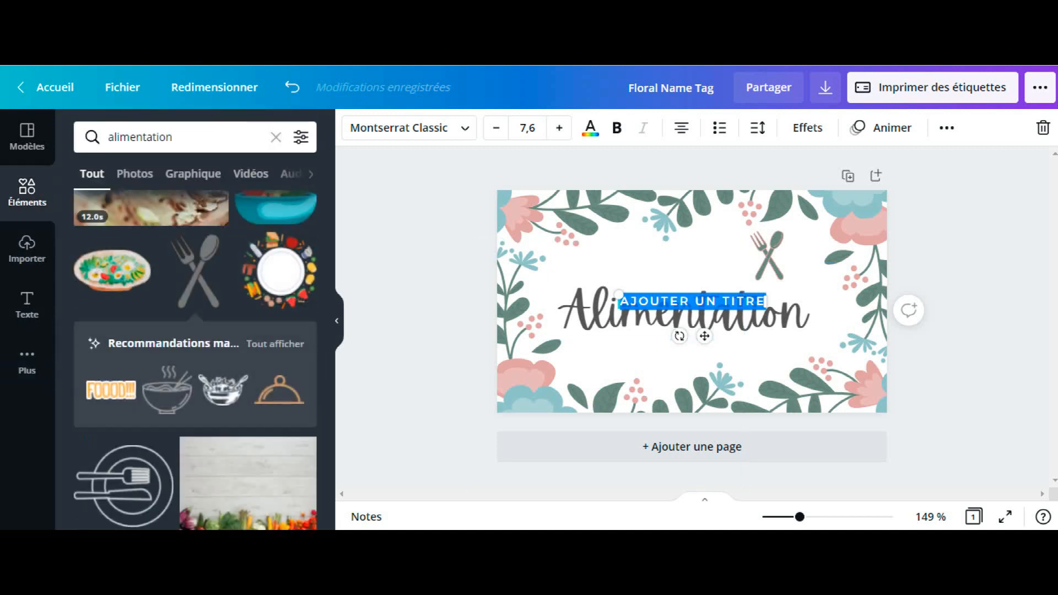
click(961, 352)
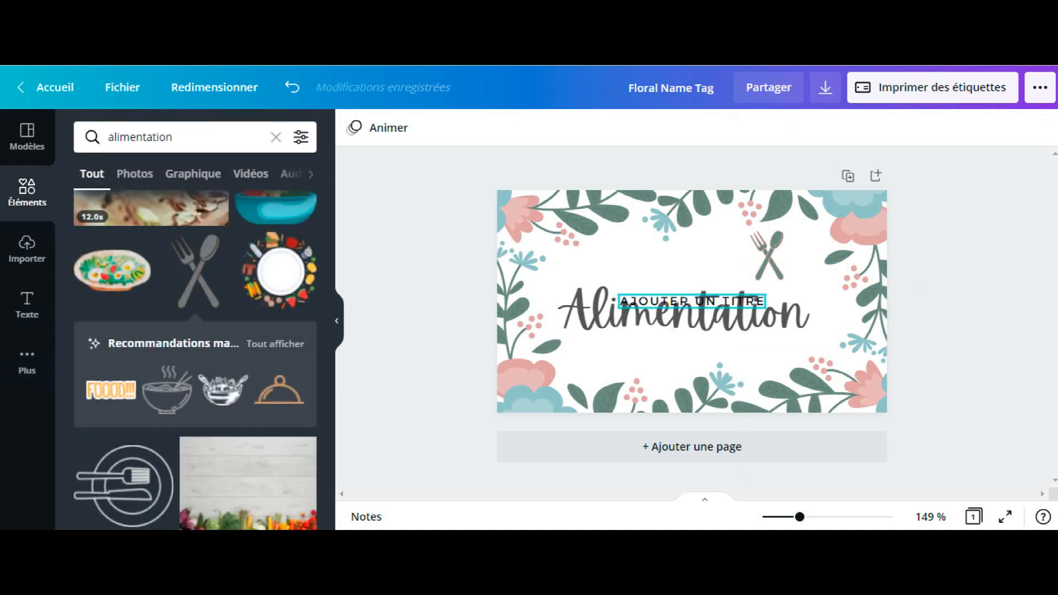
click(692, 301)
key(Delete)
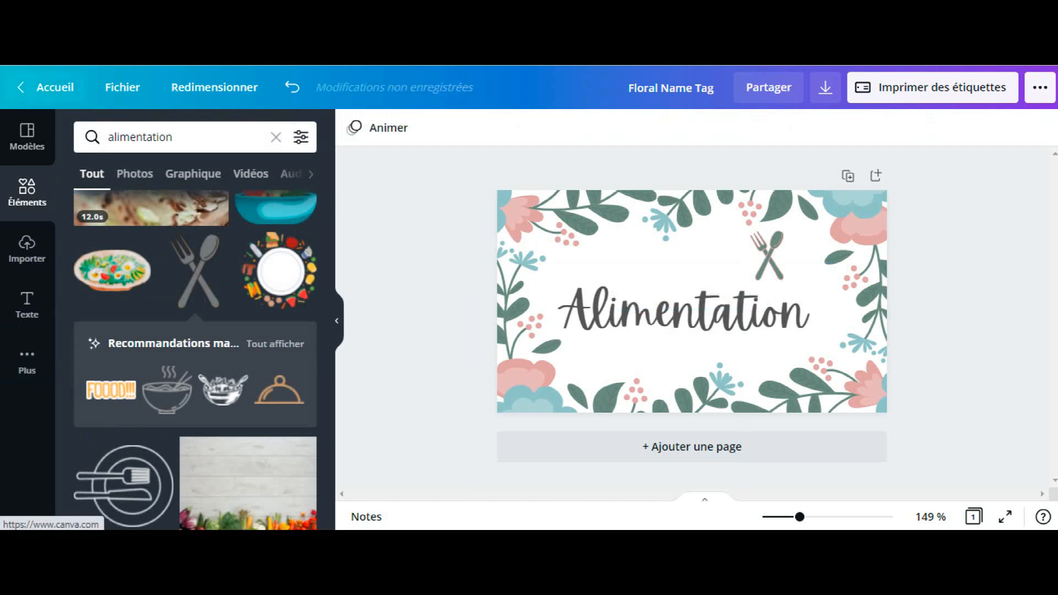
Step: Leave the label for the home page, search for "etiquettes" and create a blank label design
click(55, 87)
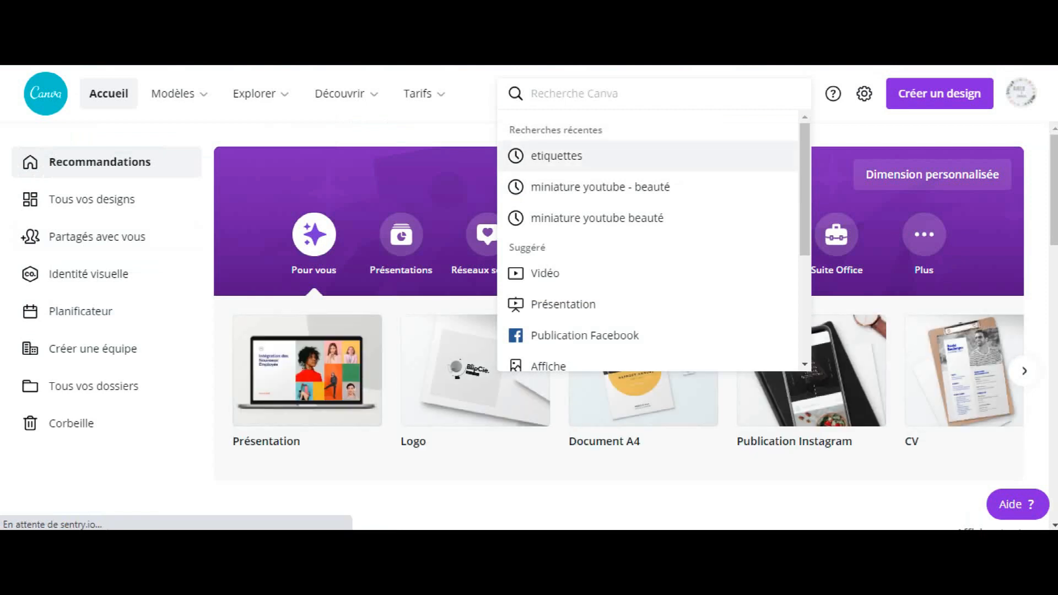
click(556, 156)
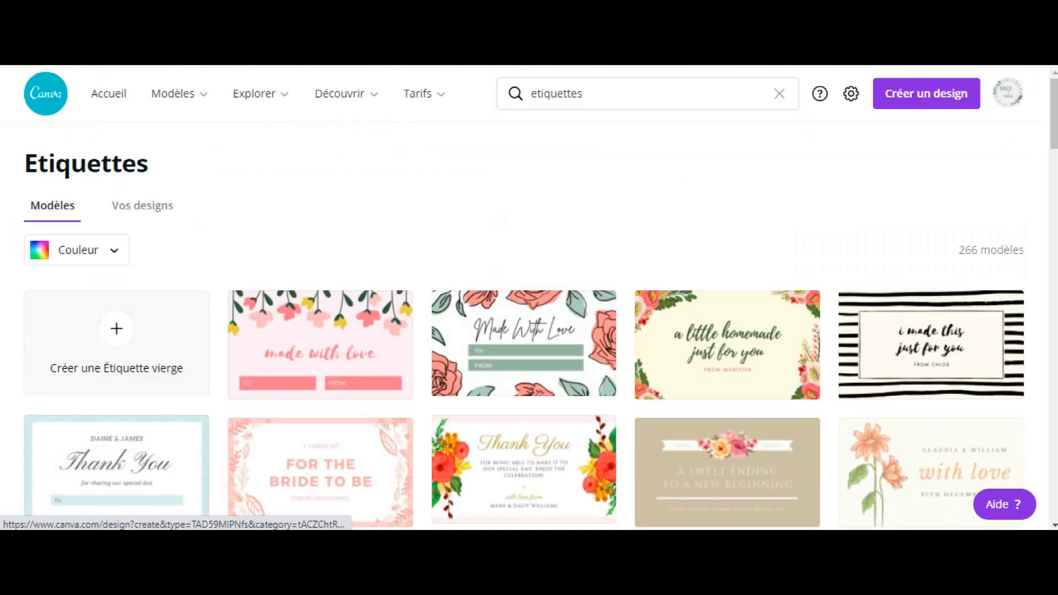
click(117, 343)
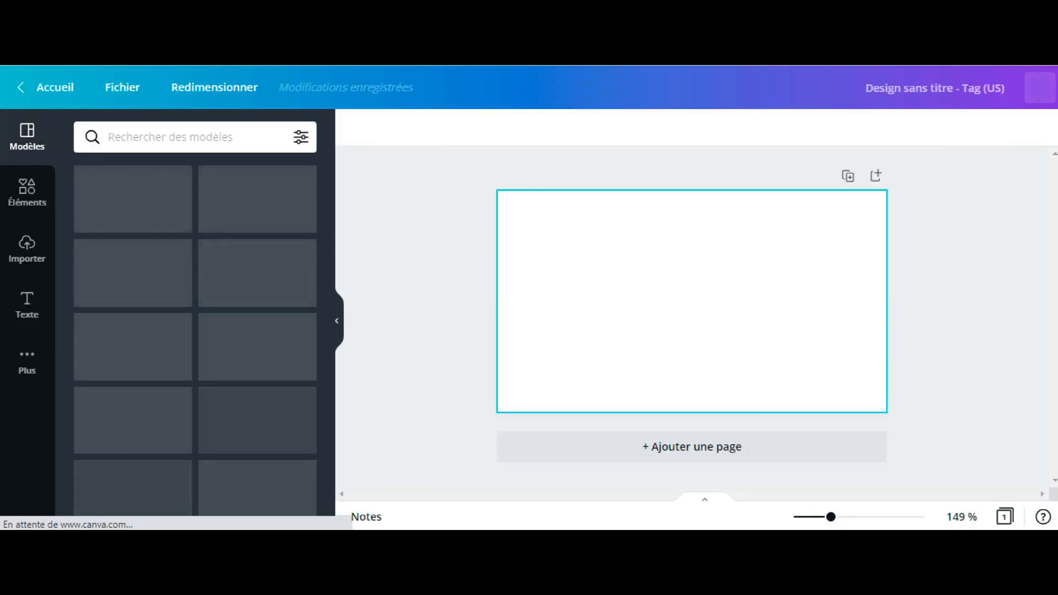
Step: Resize the label using centimetres as the unit, at 8,89 x 5,08 cm
click(214, 88)
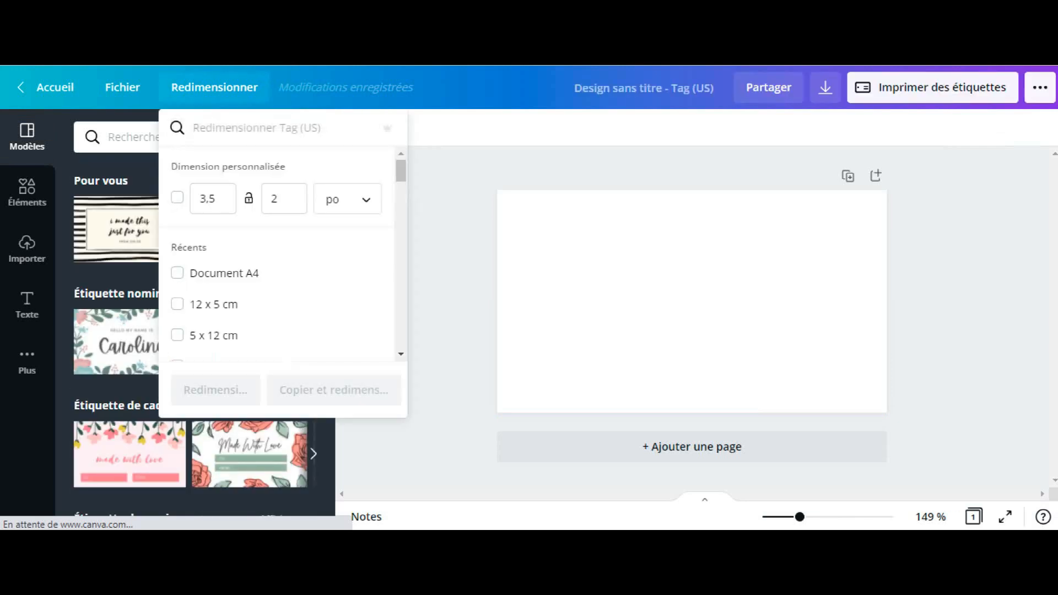
click(347, 199)
click(332, 259)
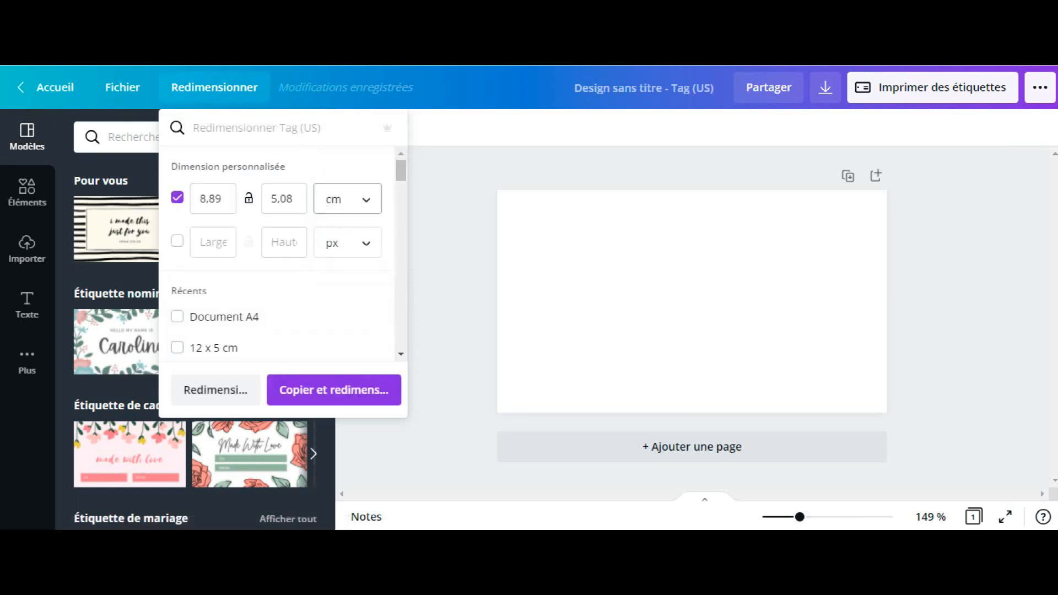
click(216, 389)
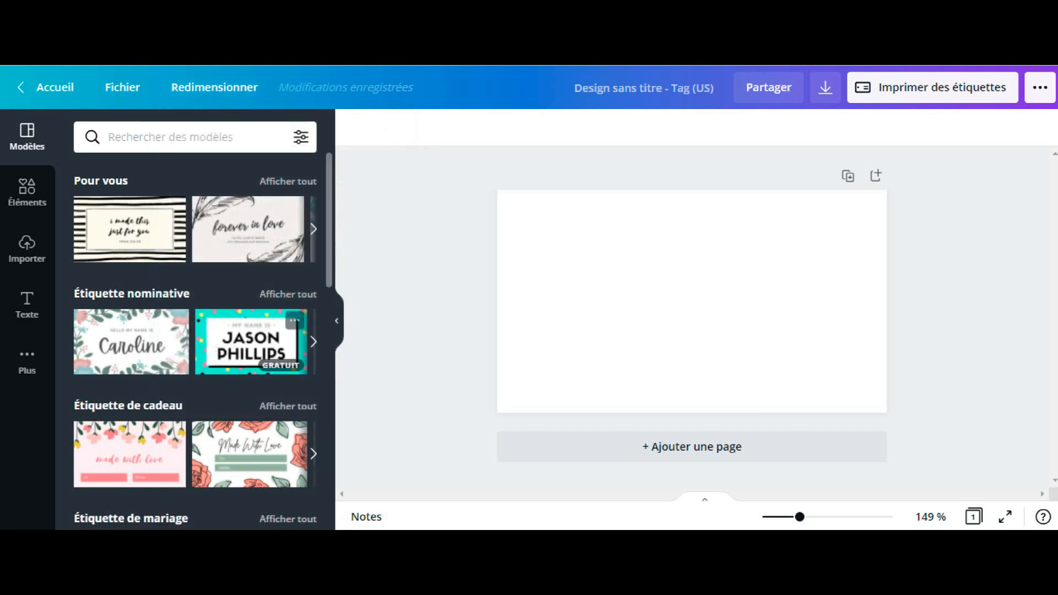
scroll(195, 342, down, 4)
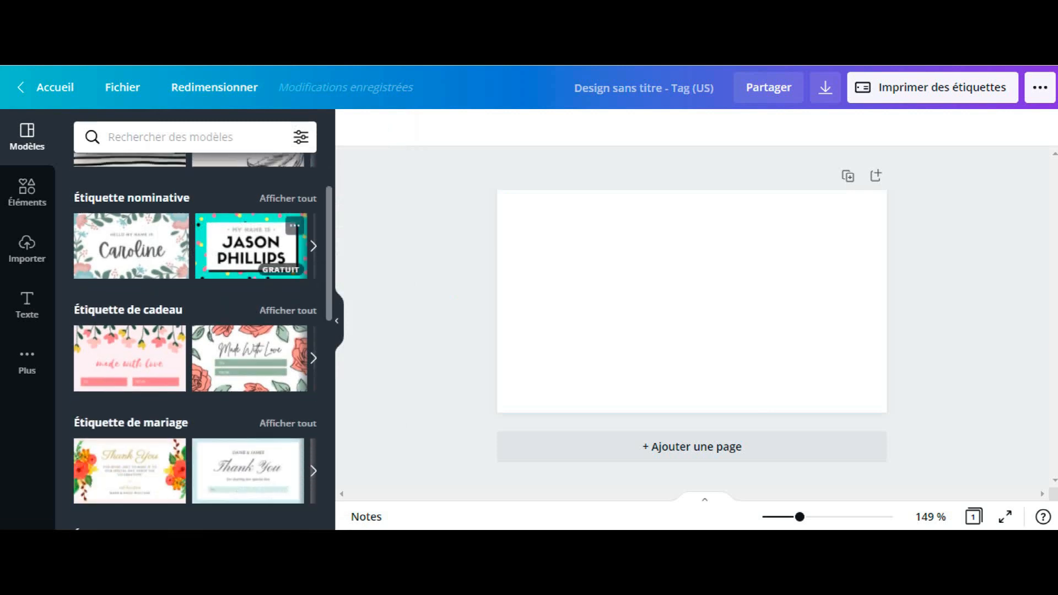
scroll(195, 342, up, 4)
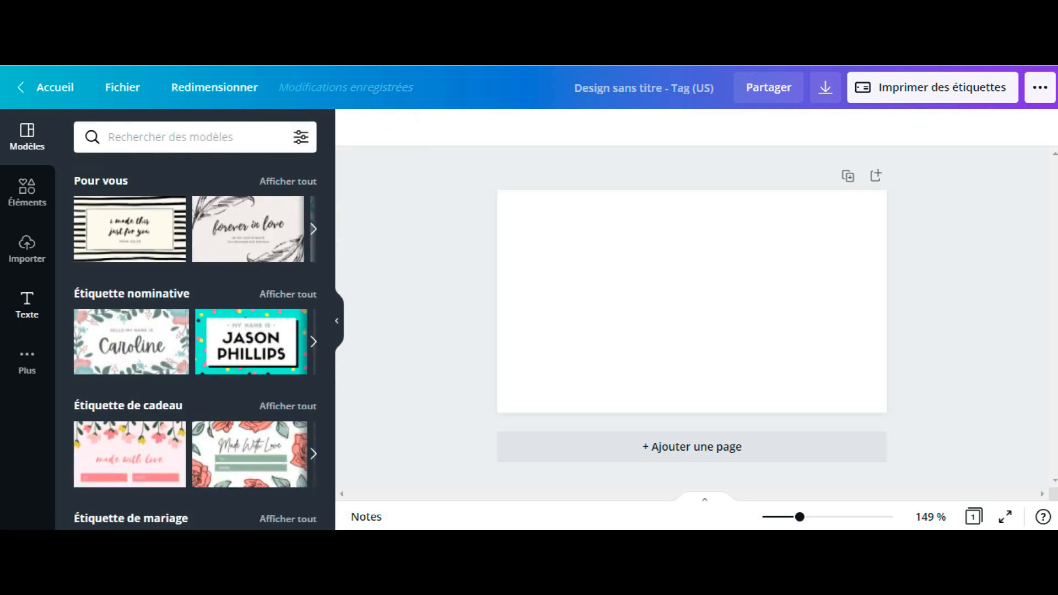
click(27, 305)
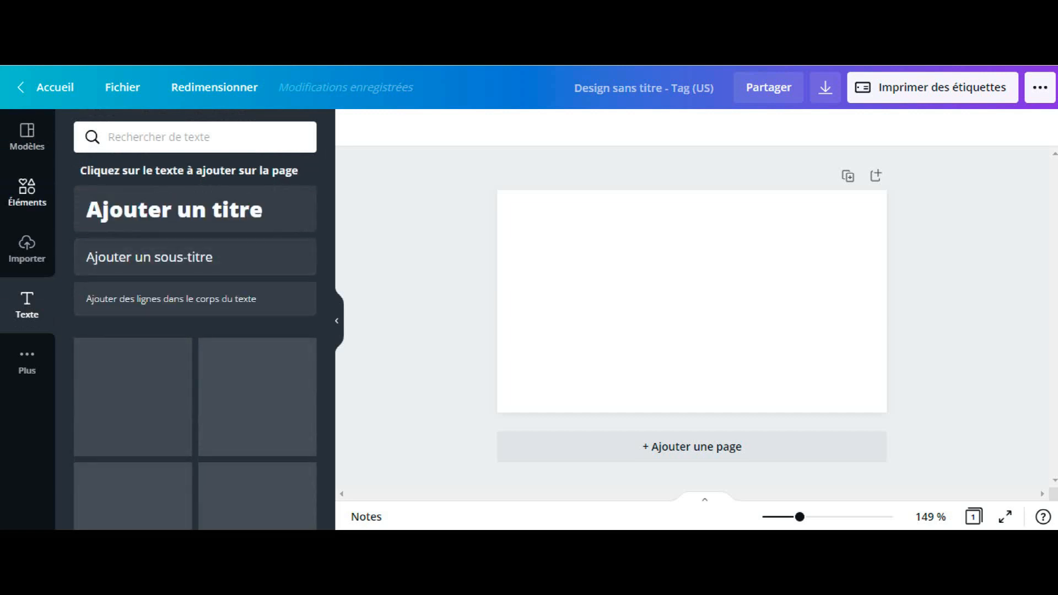
Step: Place the round floral wreath from the recently used elements on the blank label
click(27, 192)
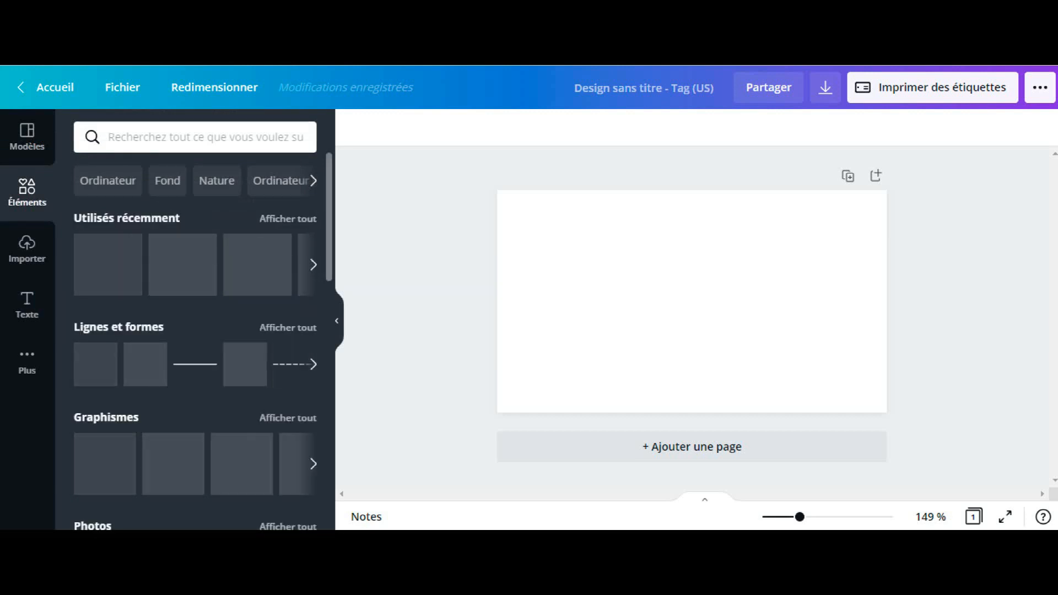
click(313, 265)
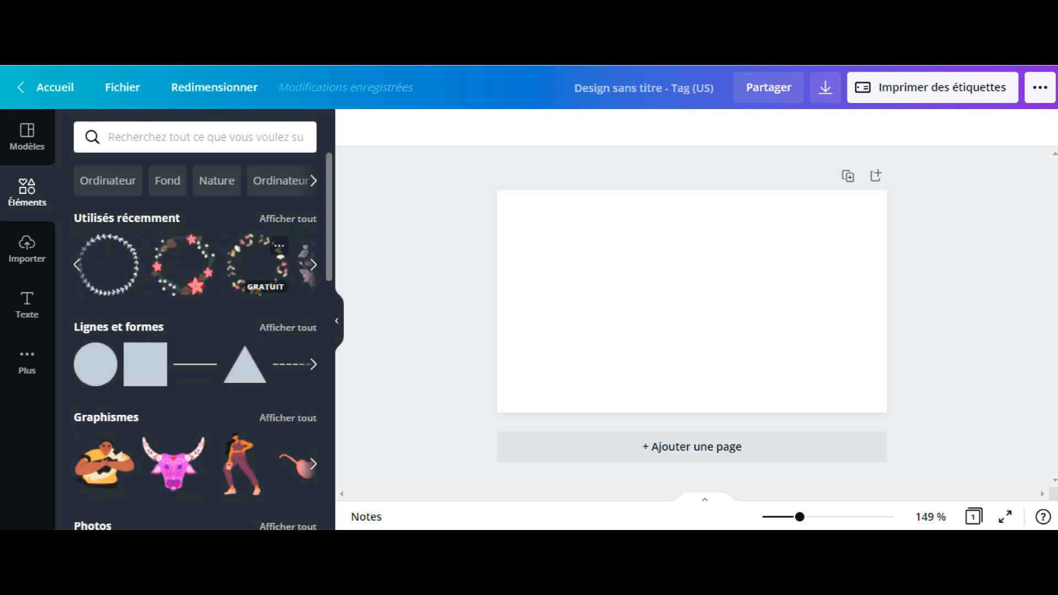
drag(257, 265, 728, 328)
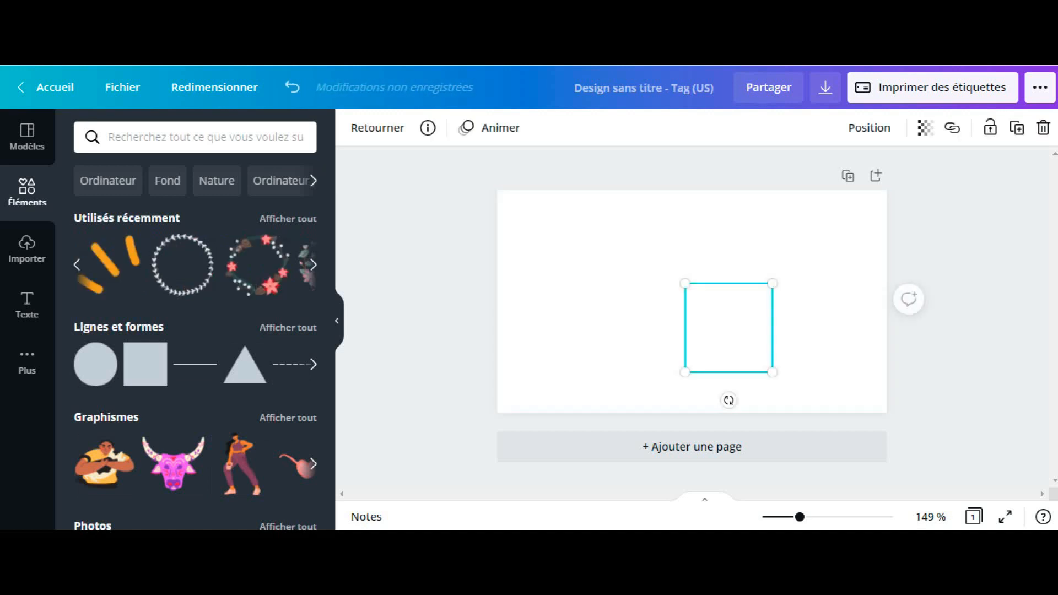
Step: Enlarge the floral wreath to nearly the full height of the label and centre it on the page
drag(685, 283, 629, 227)
mouse_move(700, 299)
mouse_down()
mouse_move(683, 308)
mouse_move(691, 301)
mouse_up()
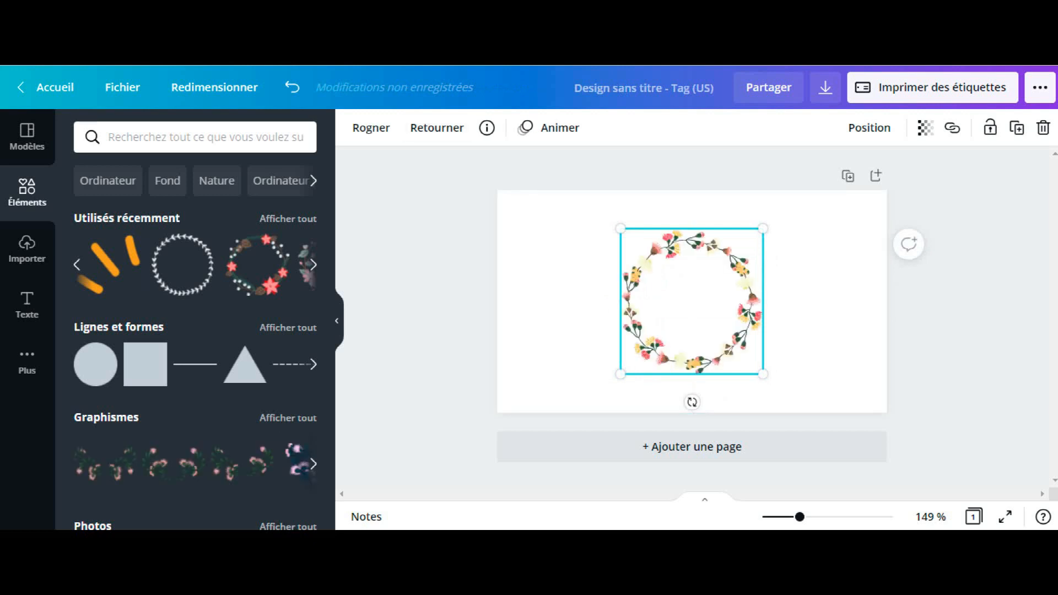
drag(620, 374, 588, 407)
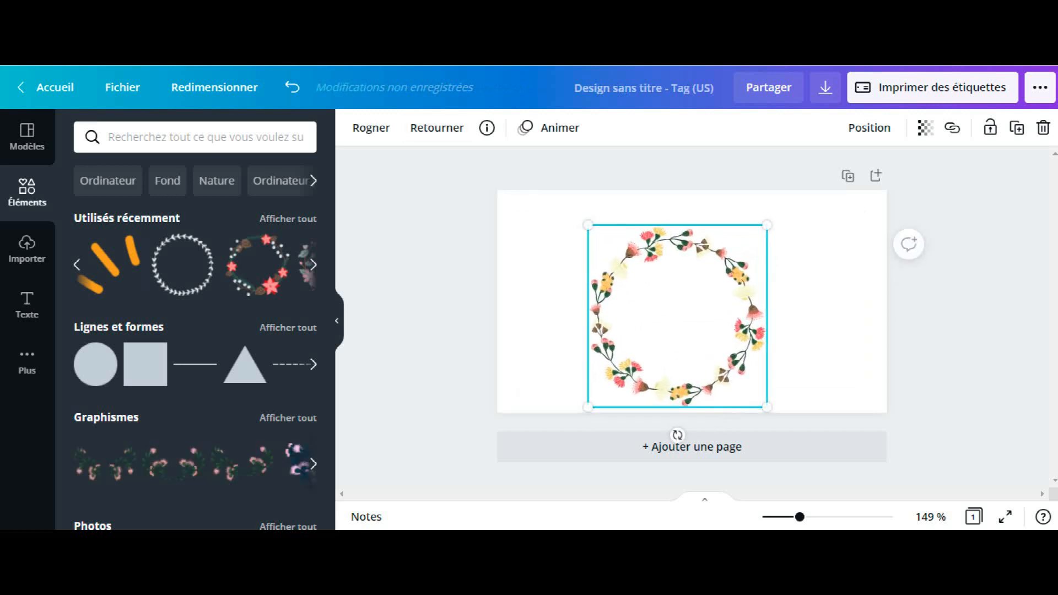
drag(767, 225, 797, 194)
click(689, 425)
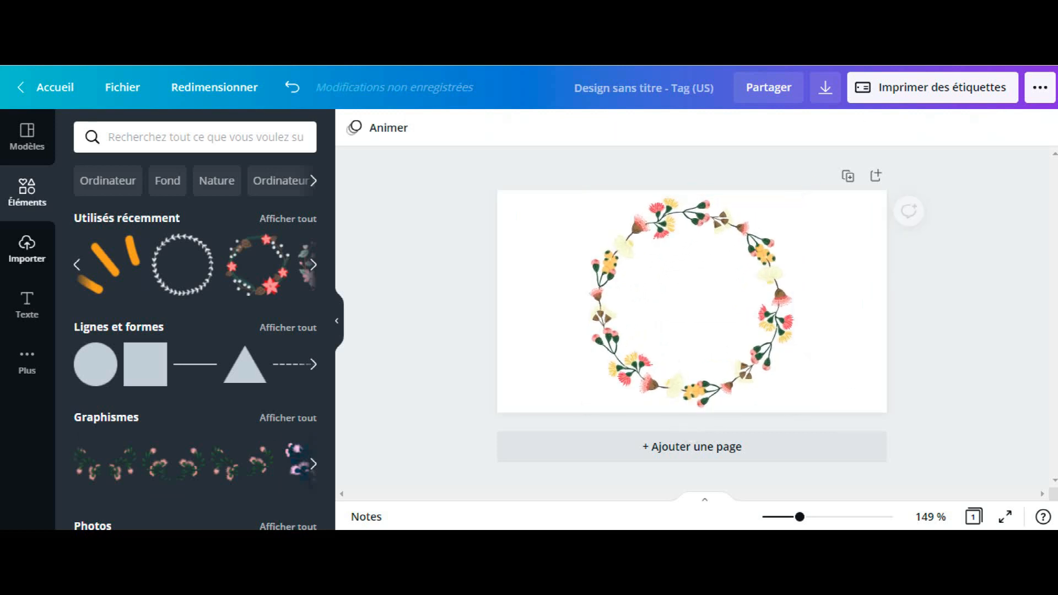
Step: Add a subtitle text box inside the wreath and replace its placeholder with "Shopping"
click(27, 249)
click(27, 305)
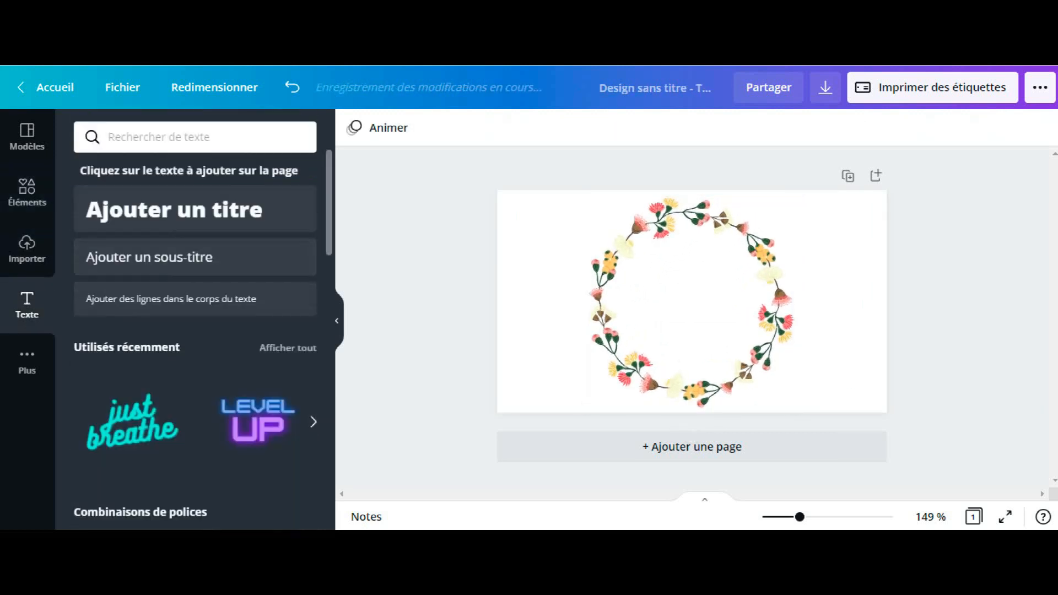
click(195, 257)
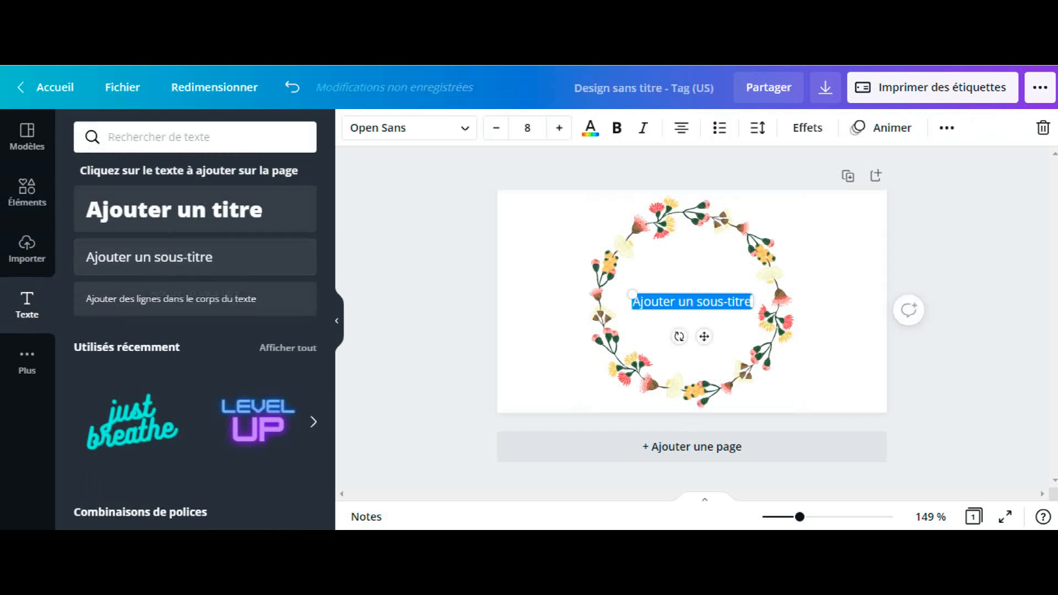
click(744, 301)
key(BackSpace)
key(BackSpace)
key(BackSpace)
key(BackSpace)
key(BackSpace)
key(BackSpace)
key(BackSpace)
key(BackSpace)
key(BackSpace)
key(BackSpace)
key(BackSpace)
key(BackSpace)
key(BackSpace)
key(BackSpace)
key(BackSpace)
key(BackSpace)
key(BackSpace)
key(BackSpace)
key(BackSpace)
key(BackSpace)
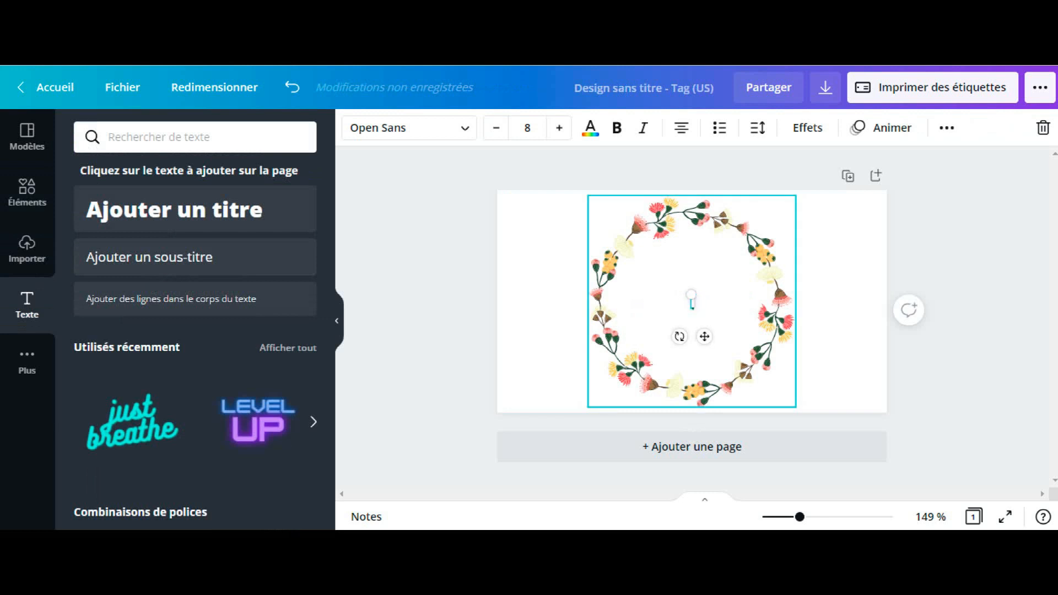
text(Shopping)
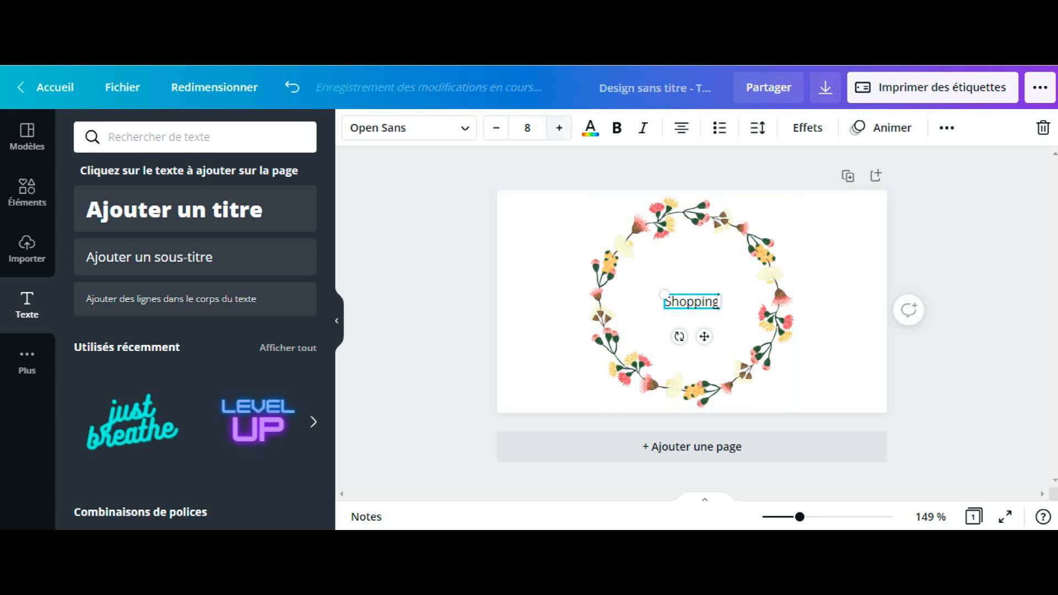
Step: Set the "Shopping" text's font size to 20 and centre it within the wreath
click(527, 127)
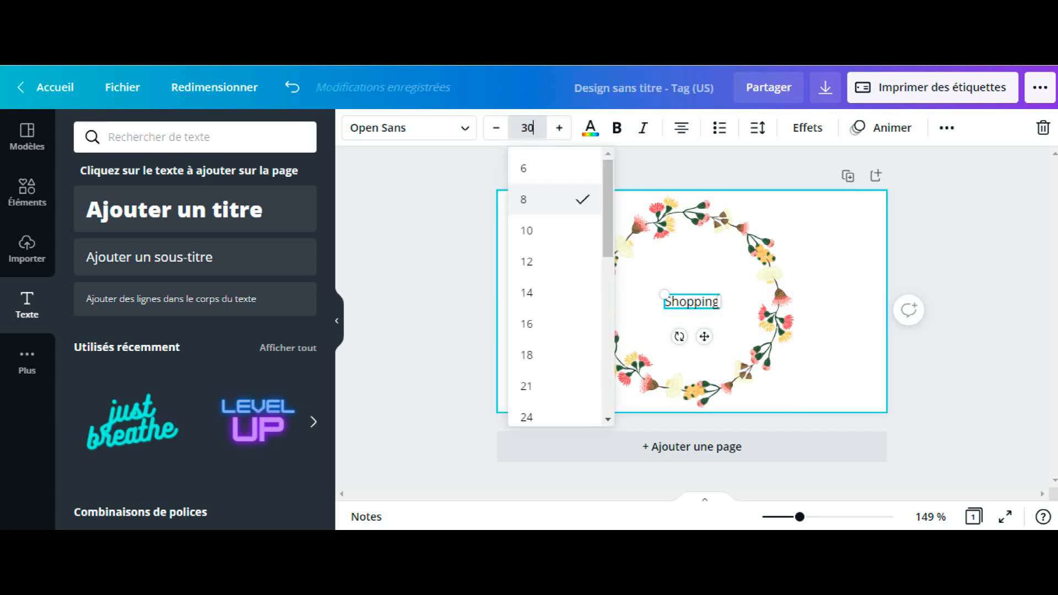
key(Return)
click(527, 128)
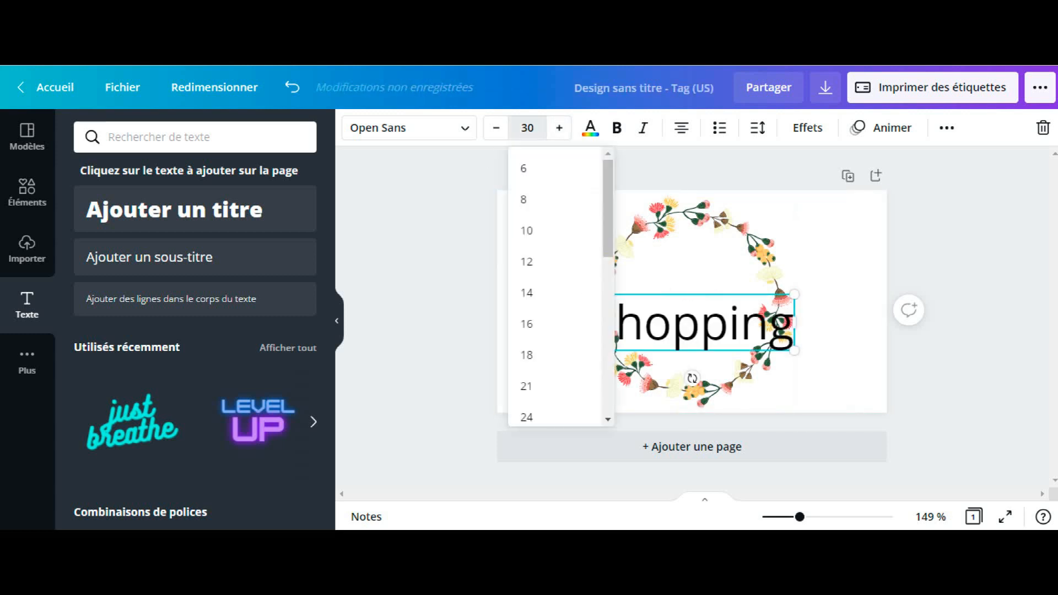
text(20)
key(Return)
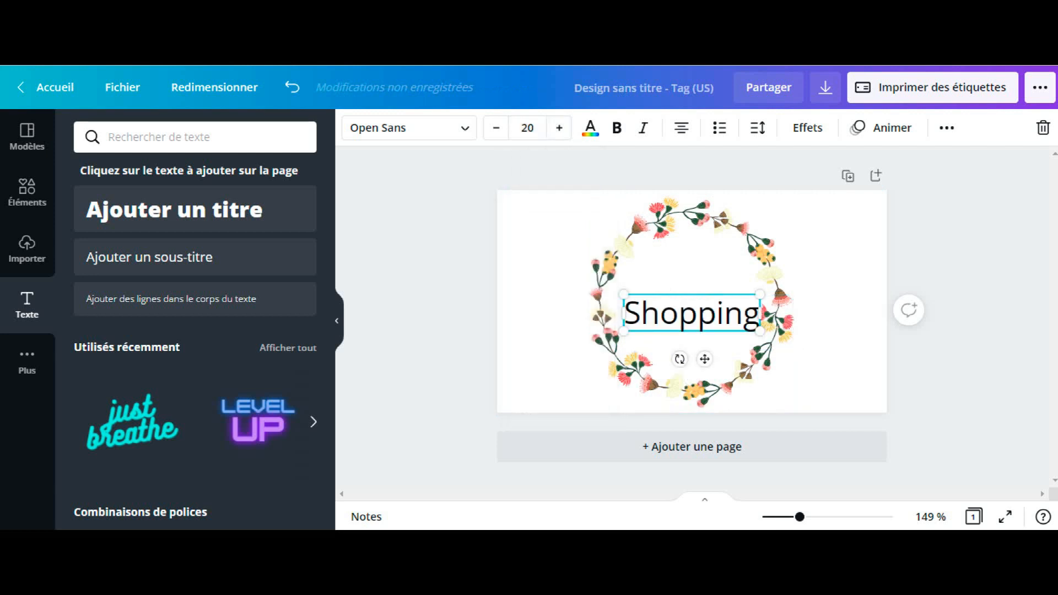
mouse_move(691, 313)
mouse_down()
mouse_move(682, 302)
mouse_move(692, 302)
mouse_up()
Step: Change the "Shopping" text's font to Amatic SC and enlarge it to size 35,3 so it spans the wreath's interior
click(409, 128)
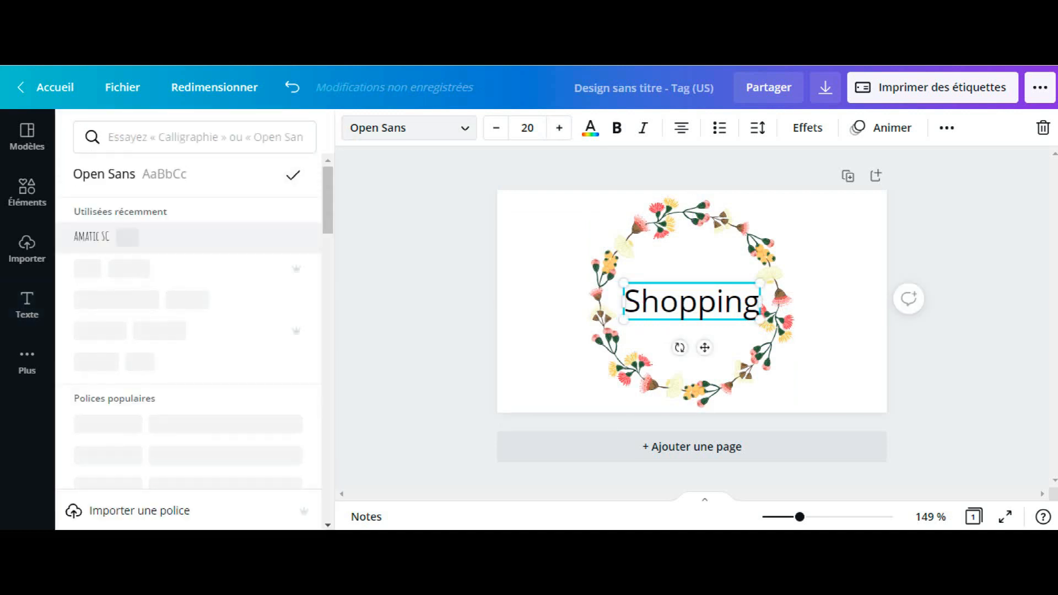
click(105, 236)
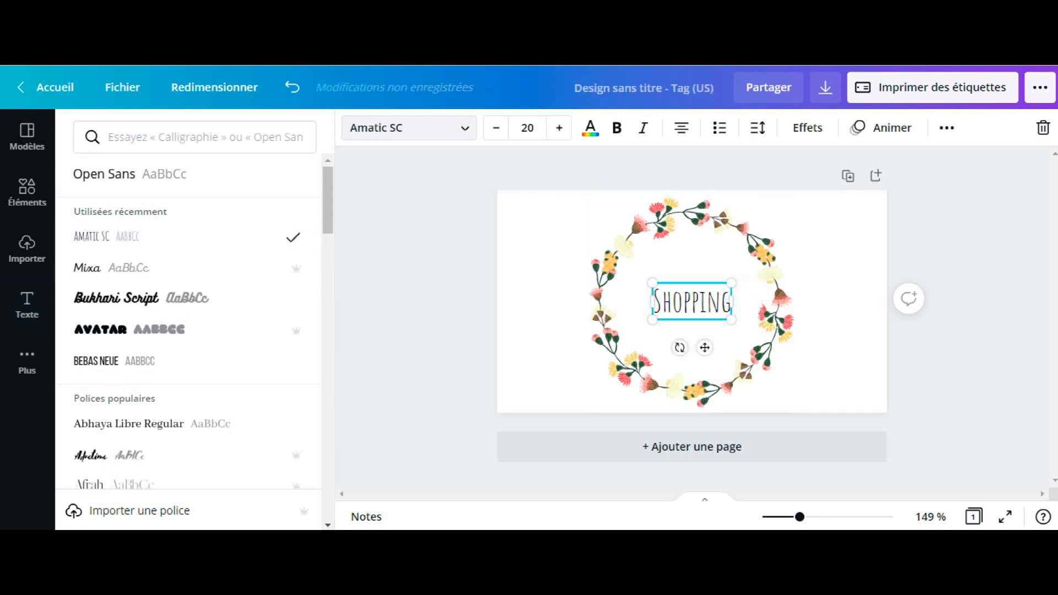
drag(652, 320, 617, 336)
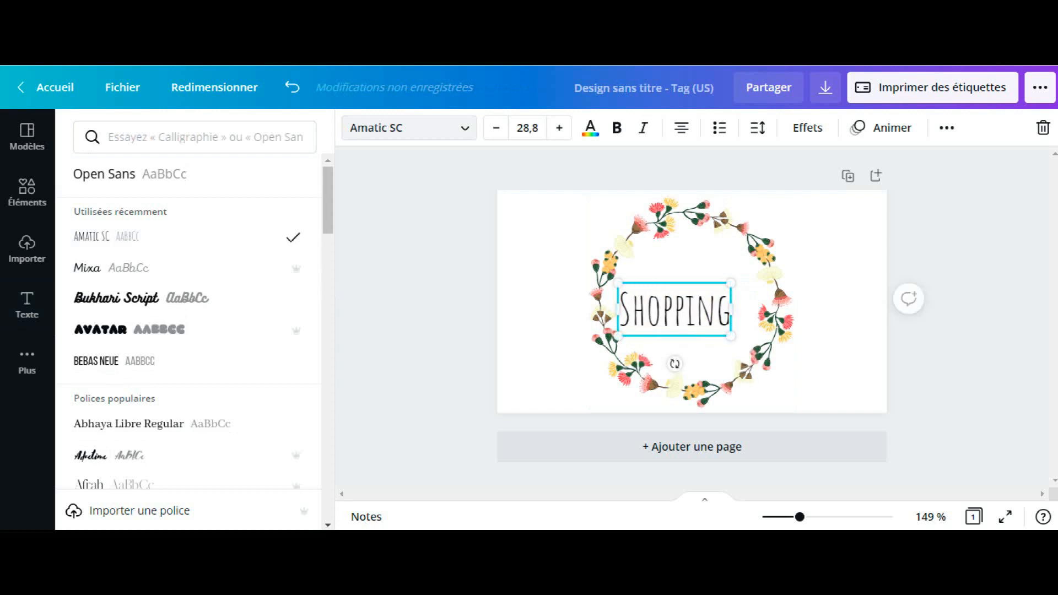
drag(731, 283, 757, 271)
Step: Try grey, pink, coral and dark green as the label's background colour, and settle on the default light grey
click(859, 298)
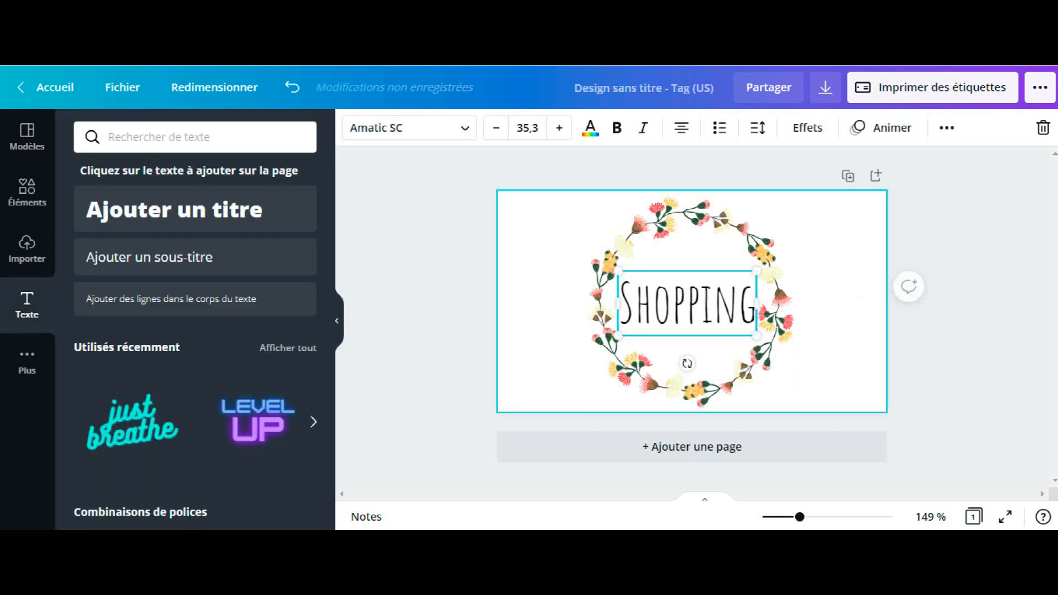
click(354, 128)
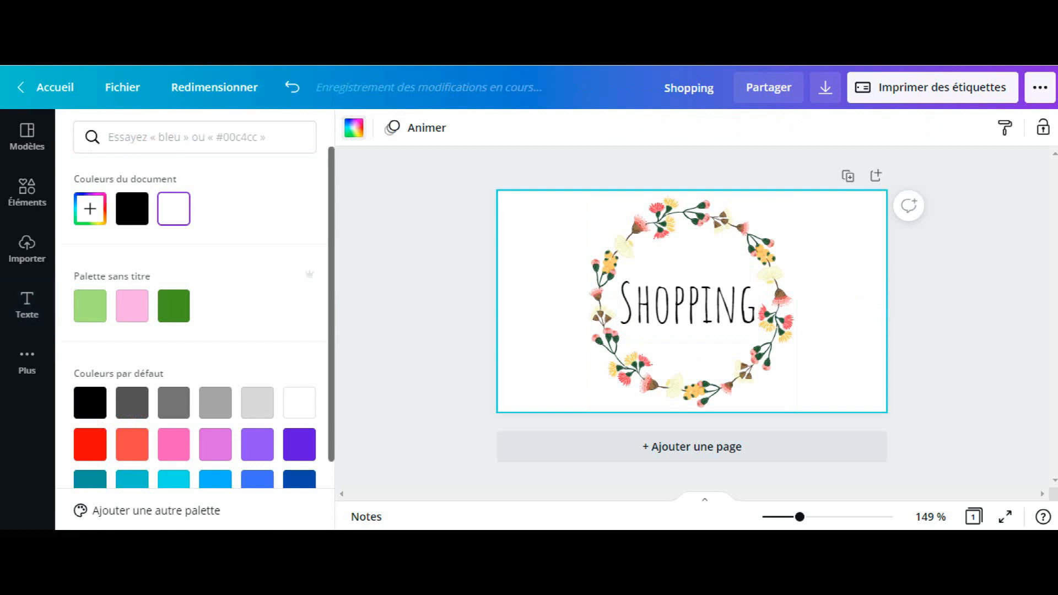
click(215, 402)
click(258, 403)
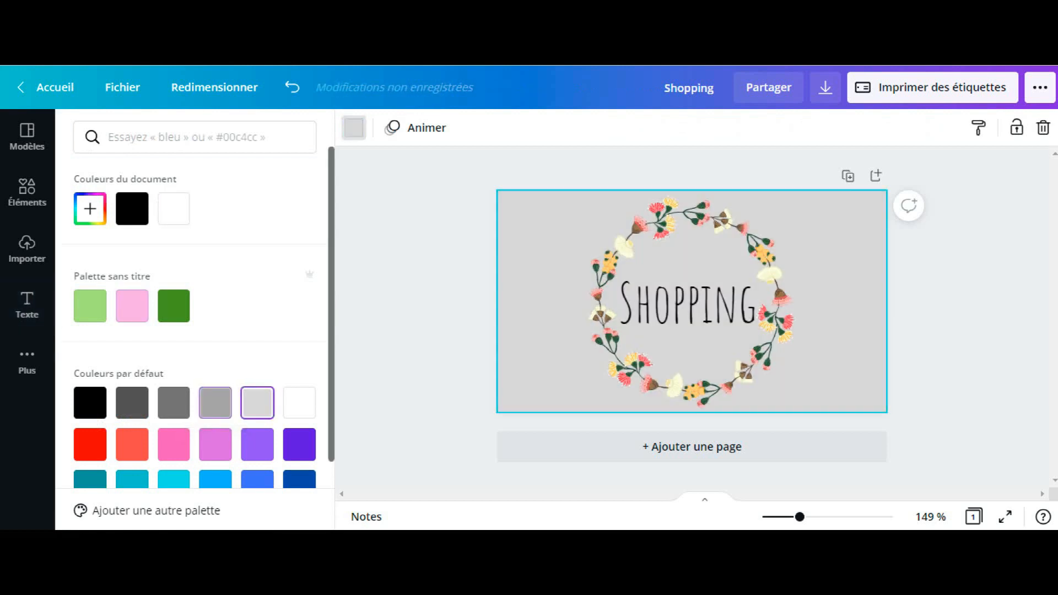
click(173, 444)
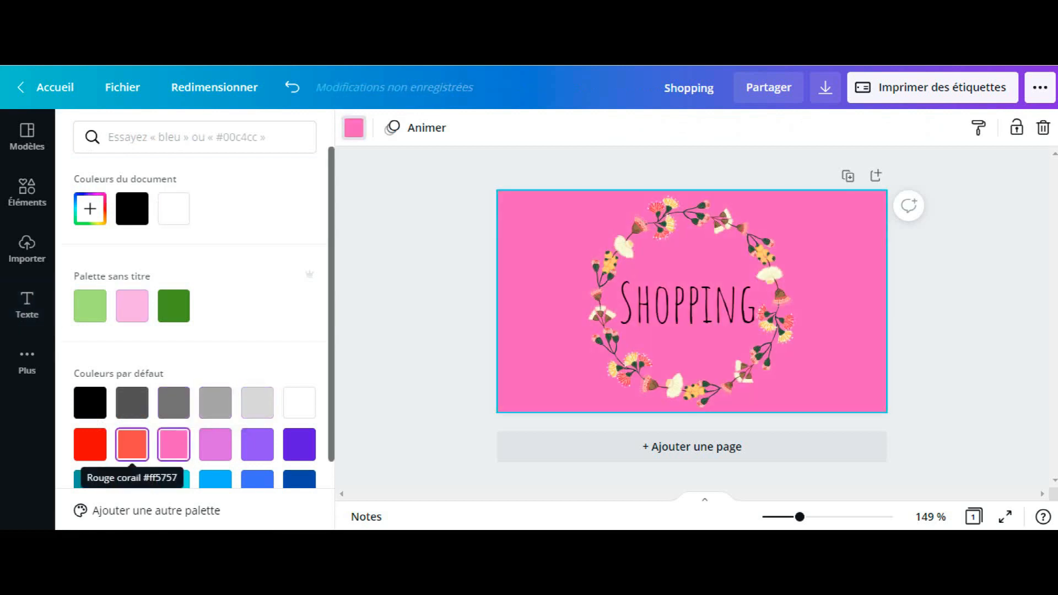
click(132, 444)
scroll(193, 331, down, 2)
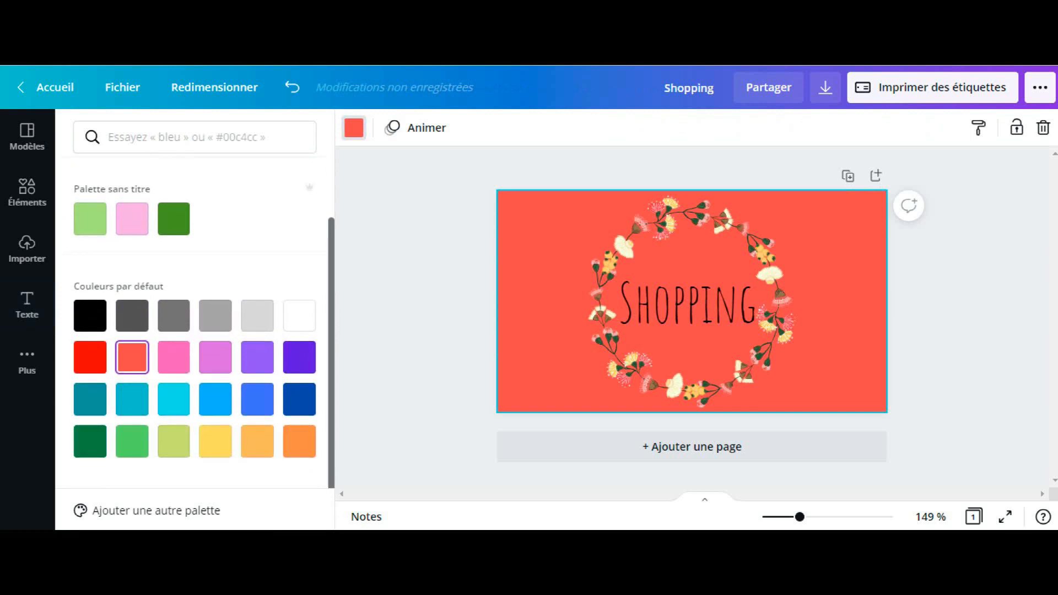
scroll(193, 331, up, 2)
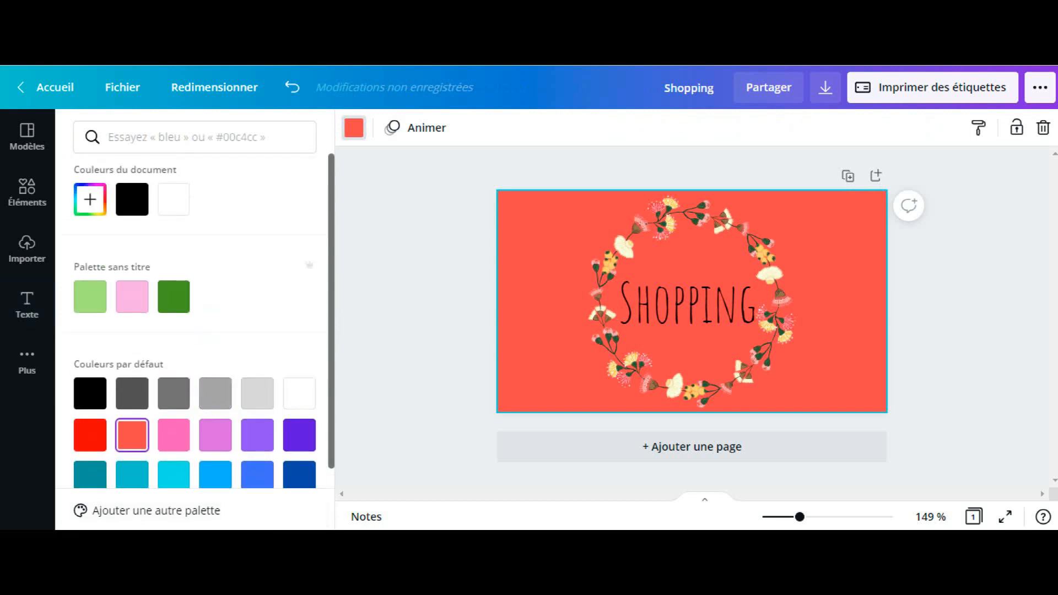
click(174, 297)
click(215, 393)
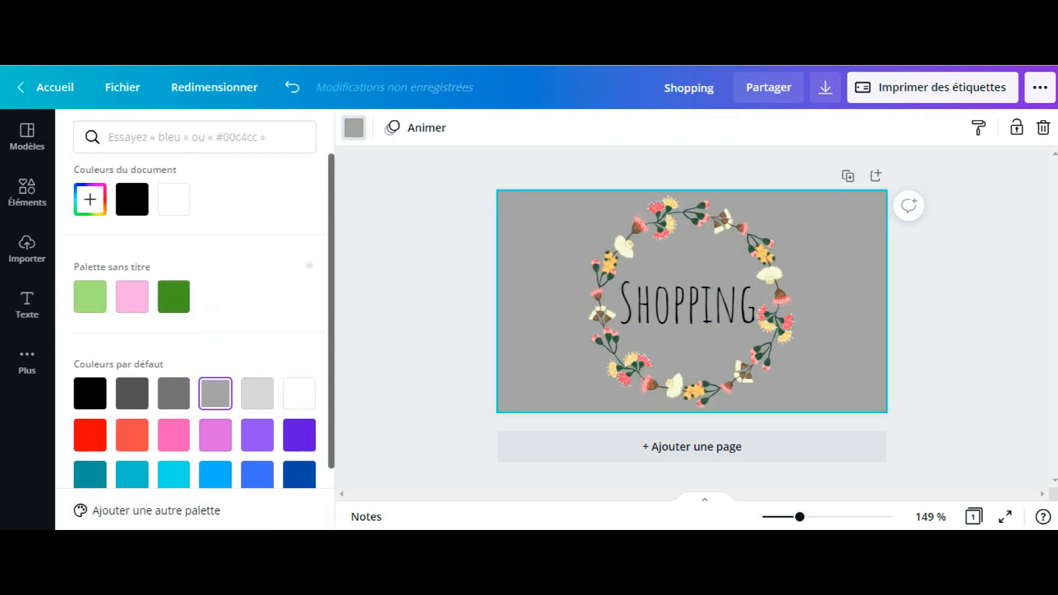
click(258, 393)
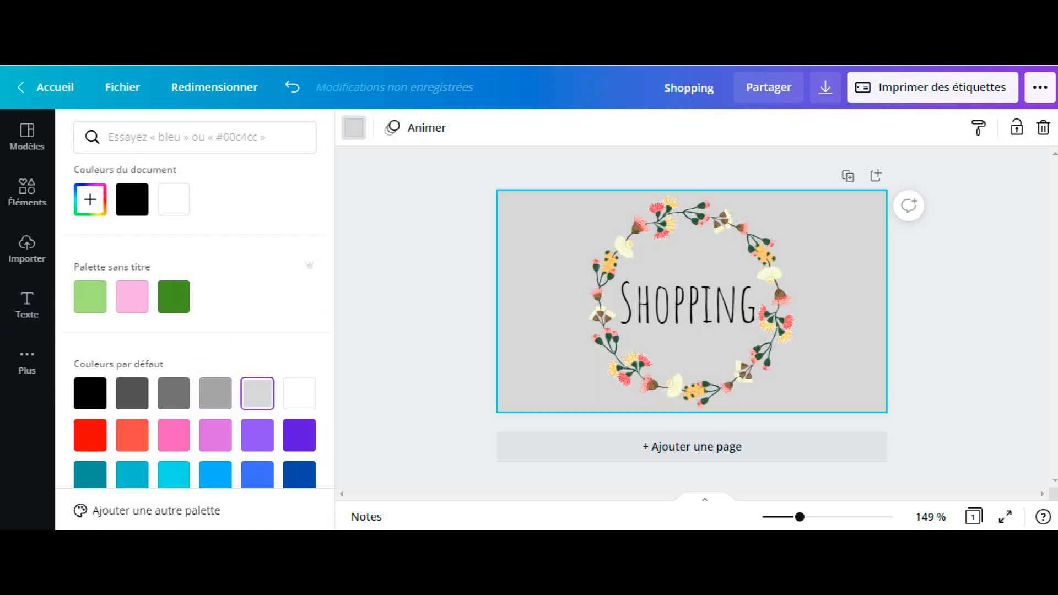